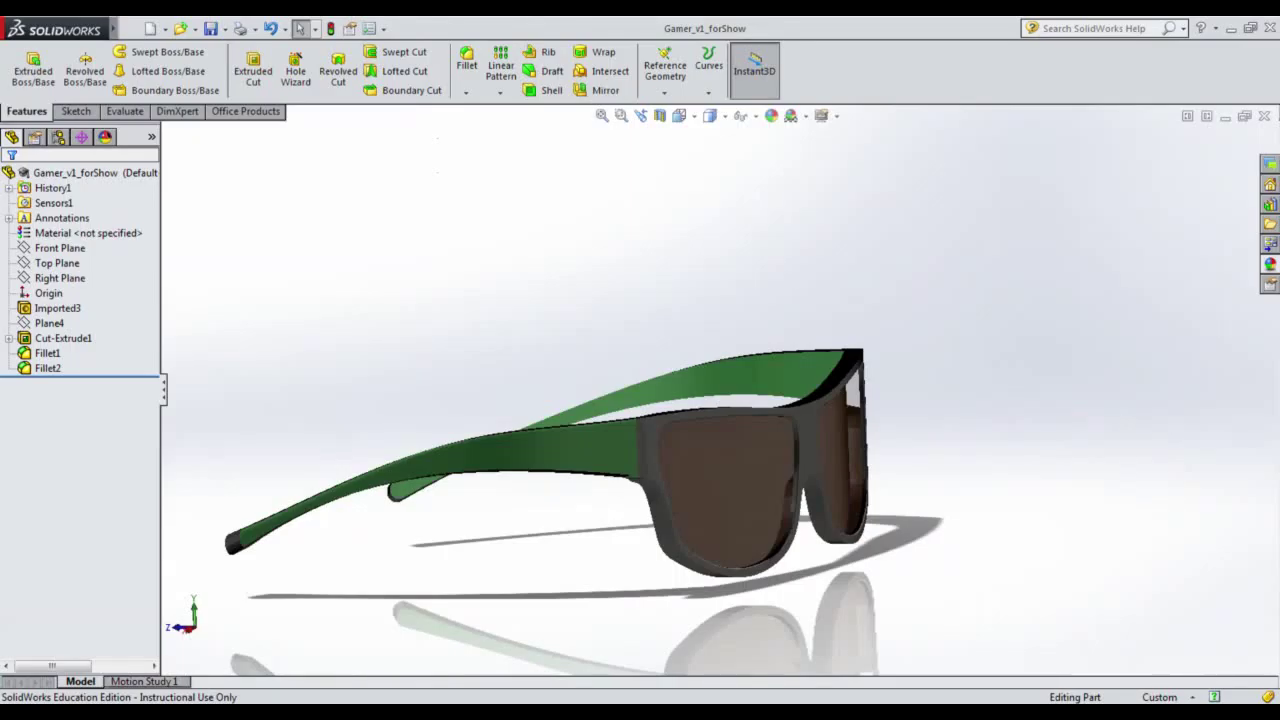
Create a new part document and start a sketch on its Front plane.
{"action": "key", "text": "ctrl+n"}
{"action": "key", "text": "Return"}
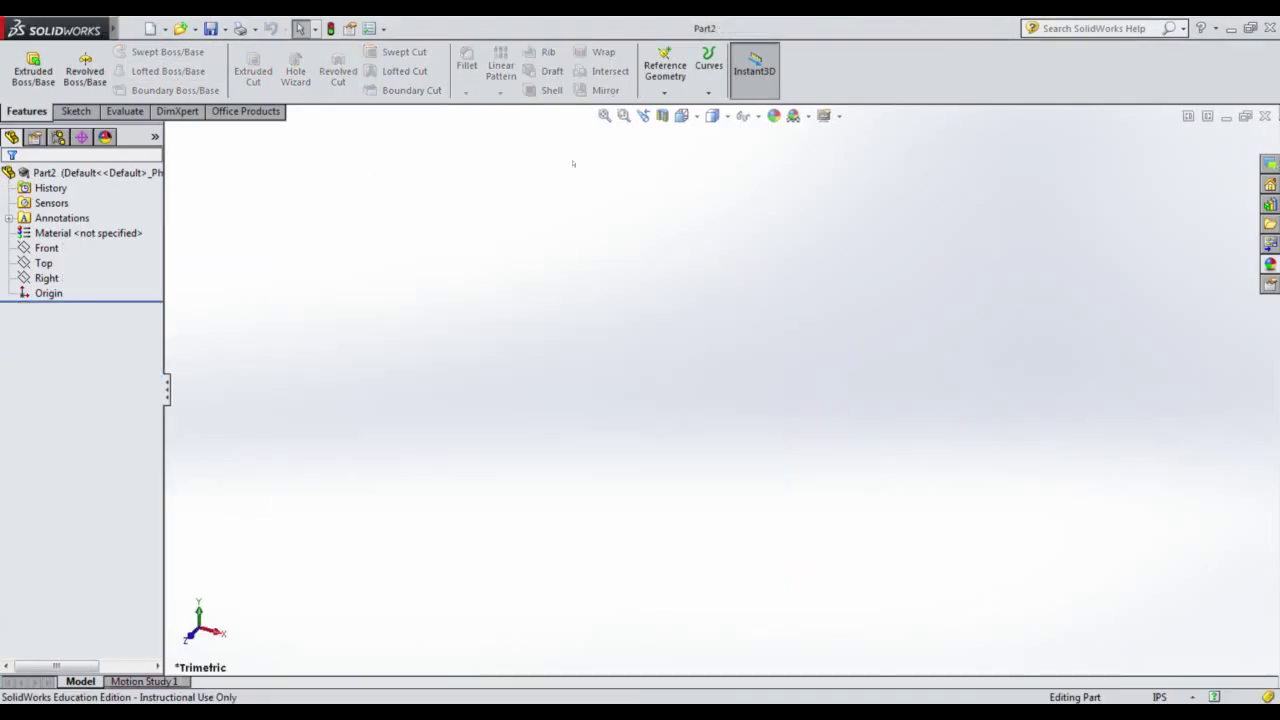
{"action": "left_click", "coordinate": [745, 295]}
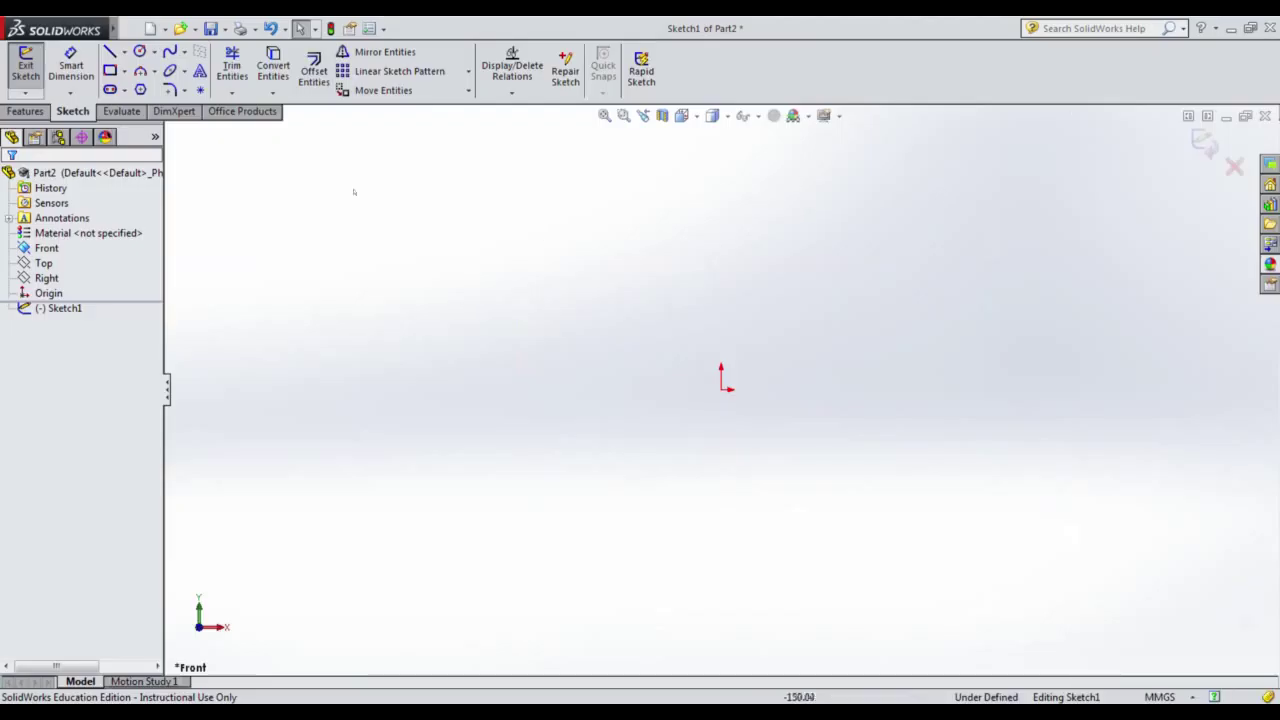
Draw the left-side chain of three short line segments ending at top-left.
{"action": "left_click", "coordinate": [110, 52]}
{"action": "left_click", "coordinate": [508, 338]}
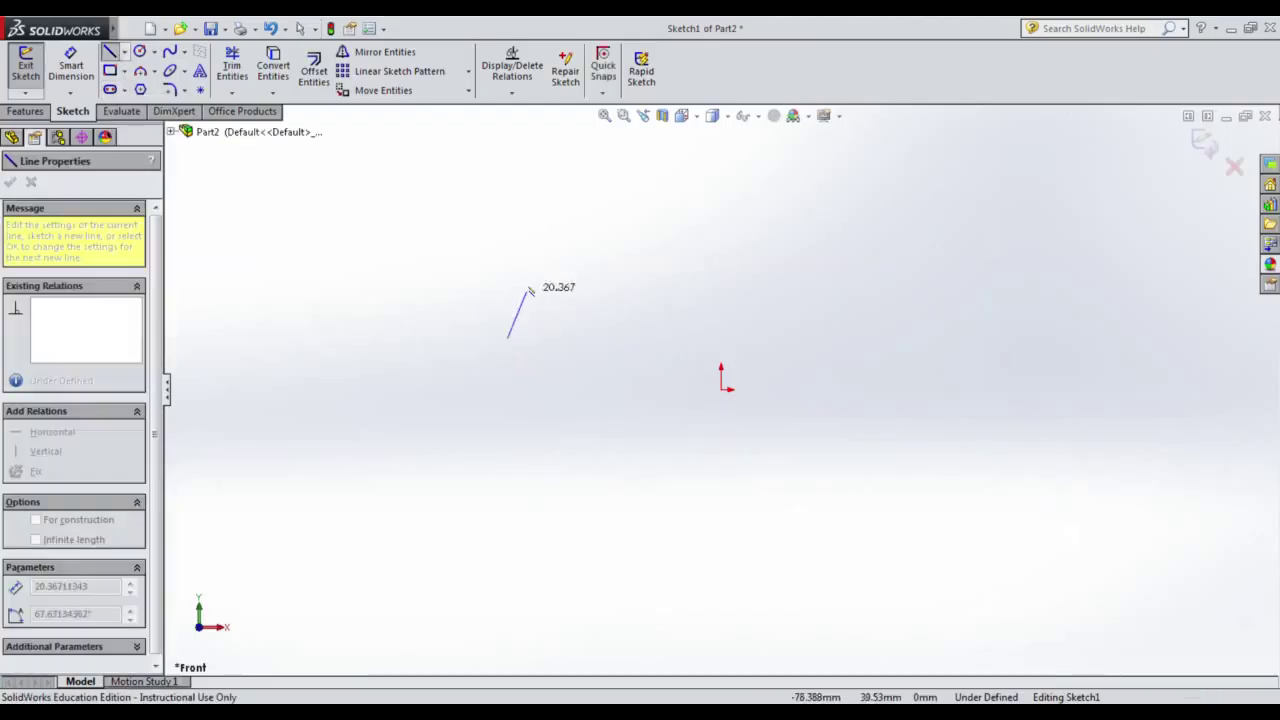
{"action": "left_click", "coordinate": [522, 296]}
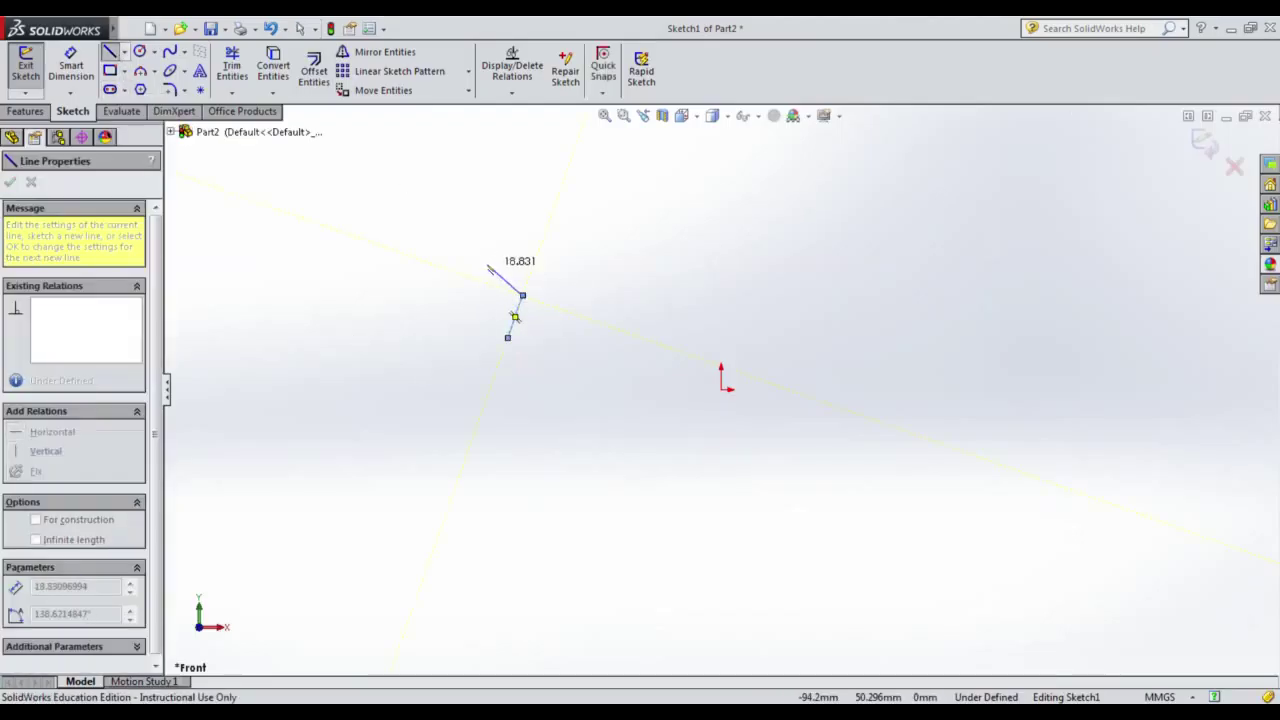
{"action": "left_click", "coordinate": [488, 264]}
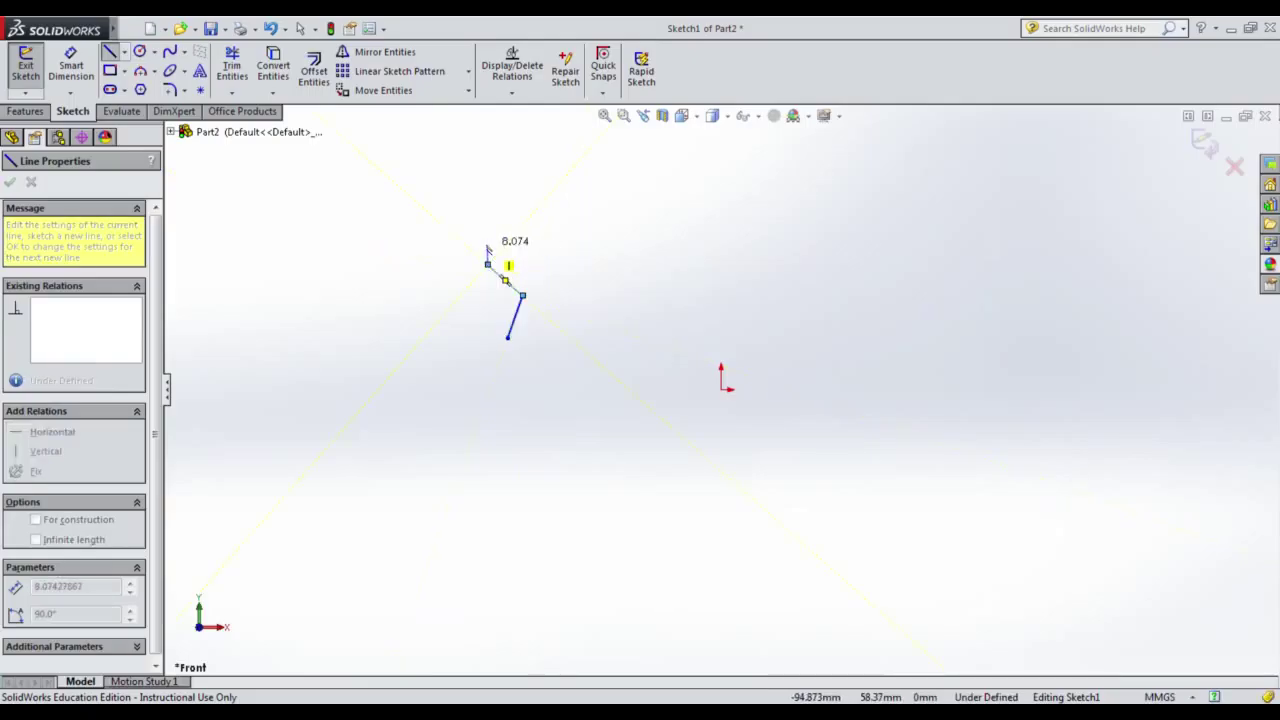
{"action": "left_click", "coordinate": [487, 245]}
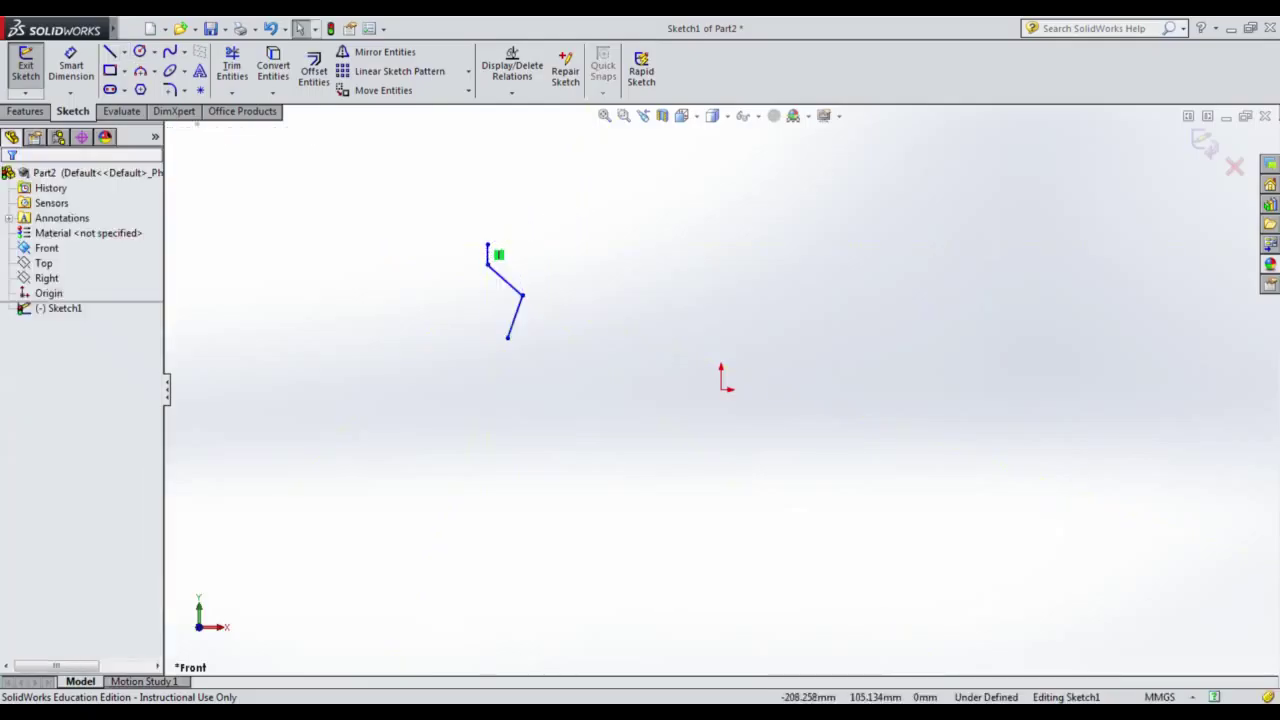
Draw two arcs along the top edge of the lens outline.
{"action": "left_click", "coordinate": [489, 247]}
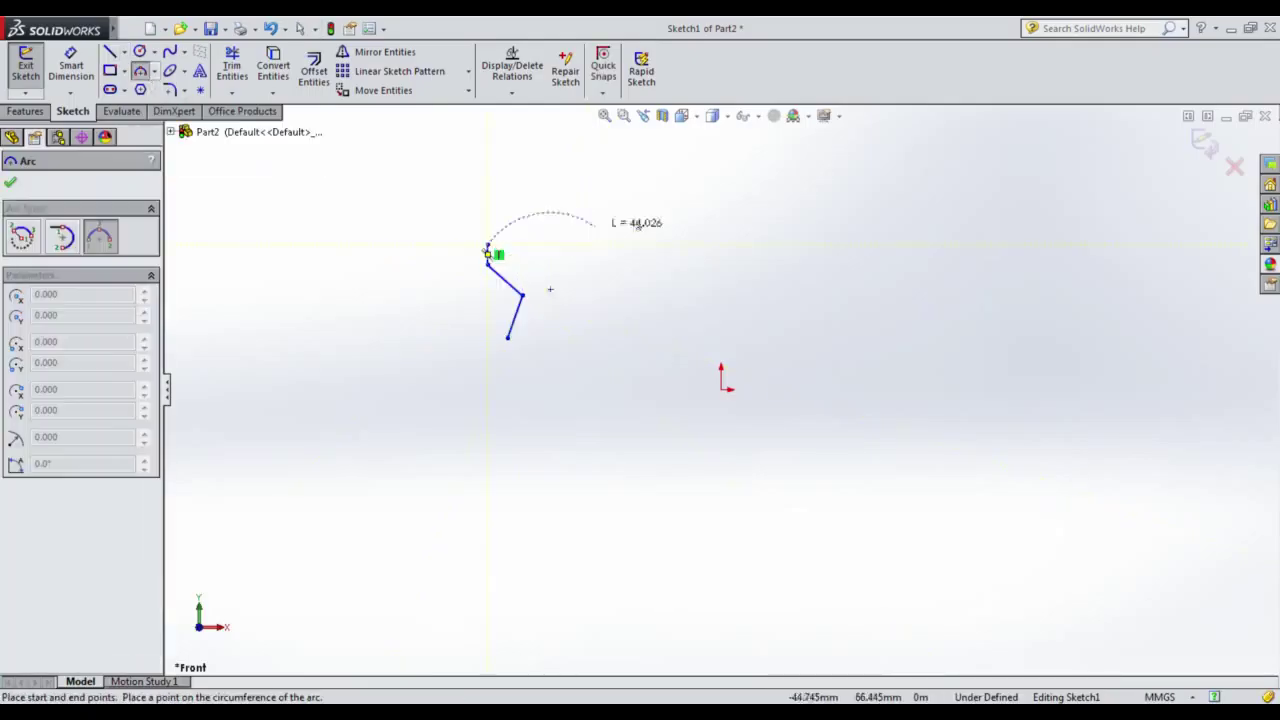
{"action": "left_click", "coordinate": [703, 223]}
{"action": "left_click", "coordinate": [594, 218]}
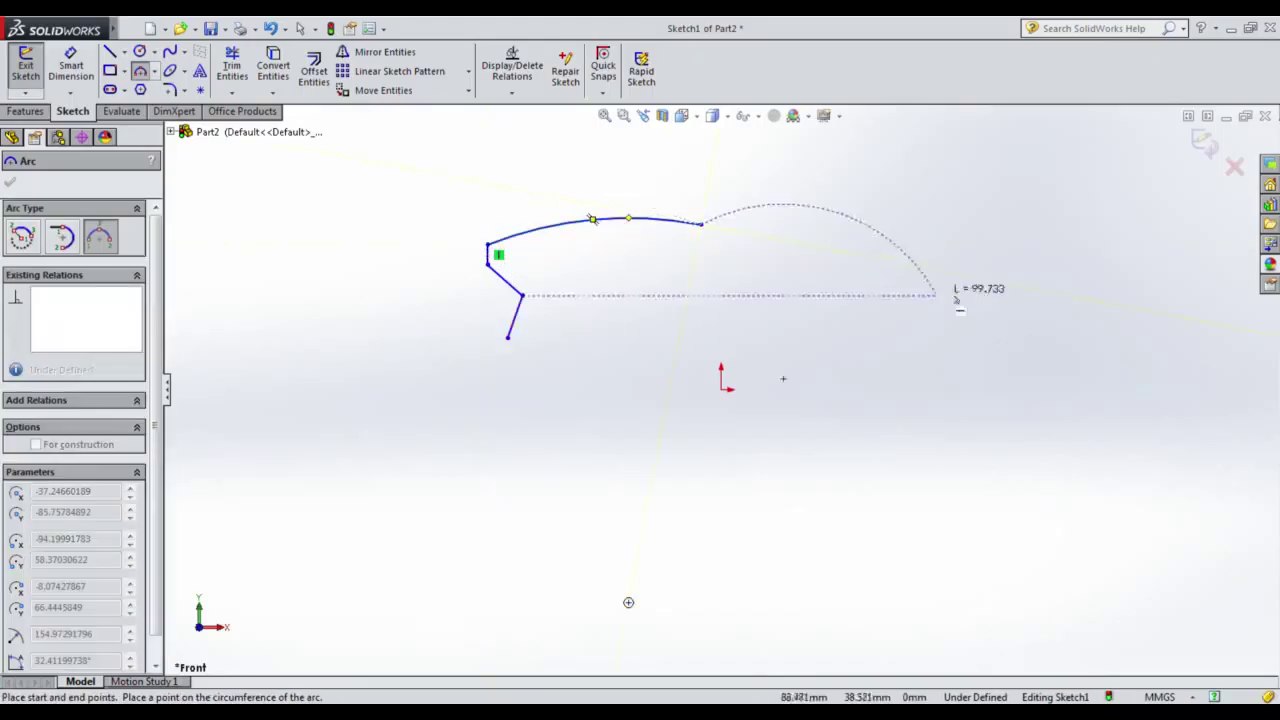
{"action": "left_click", "coordinate": [1044, 264]}
{"action": "left_click", "coordinate": [972, 249]}
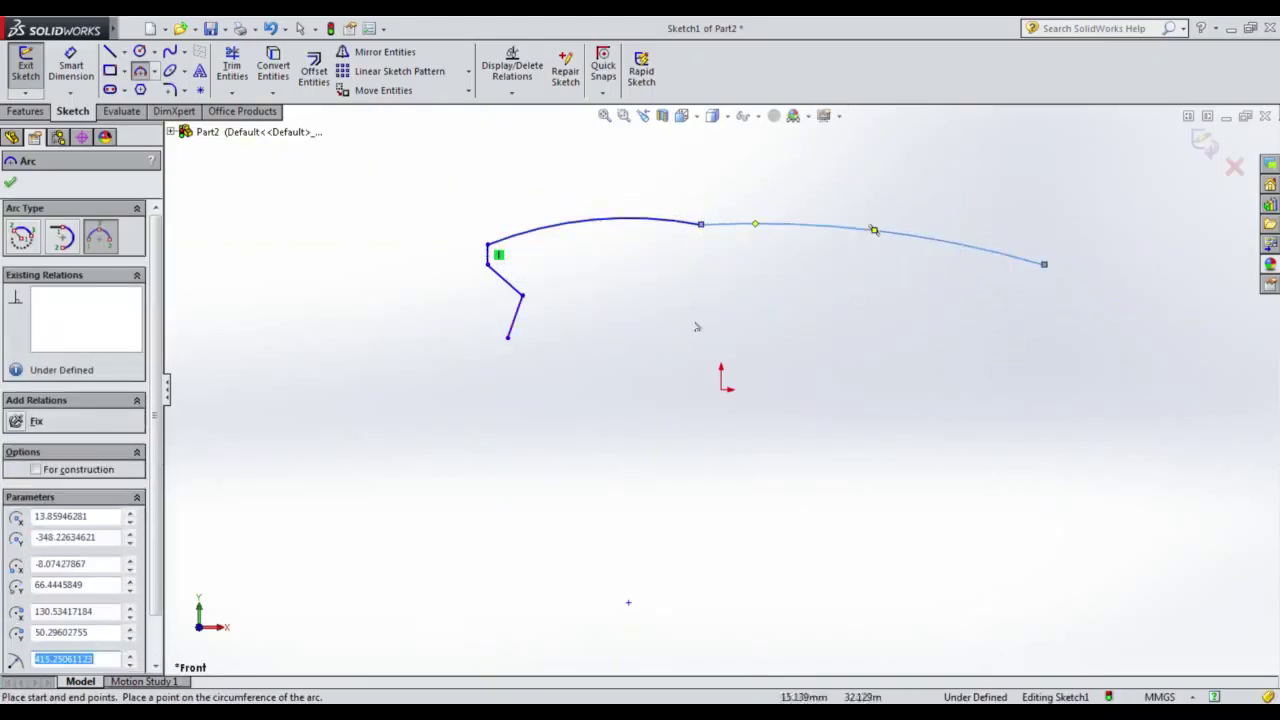
Draw a slanted line down the right side and a short horizontal segment.
{"action": "left_click", "coordinate": [110, 52]}
{"action": "left_click", "coordinate": [1044, 264]}
{"action": "left_click", "coordinate": [1069, 318]}
{"action": "left_click", "coordinate": [1145, 318]}
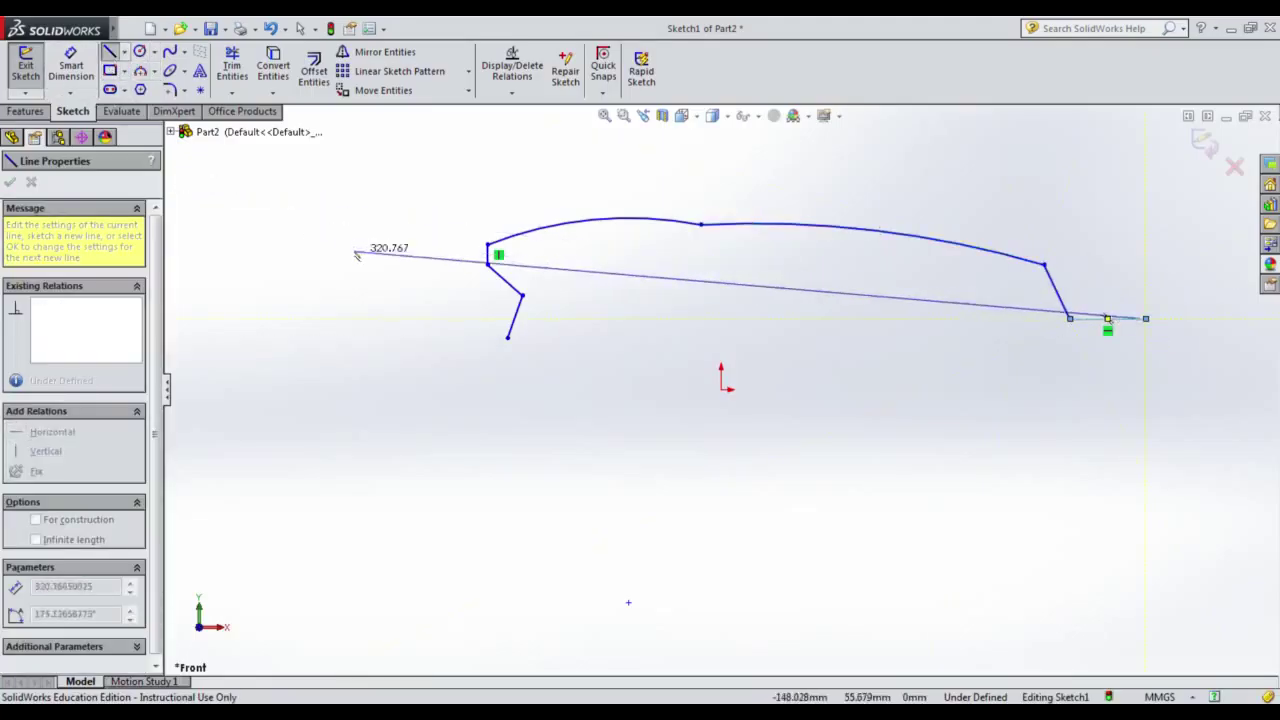
{"action": "key", "text": "Escape"}
Add three-point arcs down the right side and along the bottom of the outline.
{"action": "left_click", "coordinate": [140, 71]}
{"action": "left_click", "coordinate": [1145, 318]}
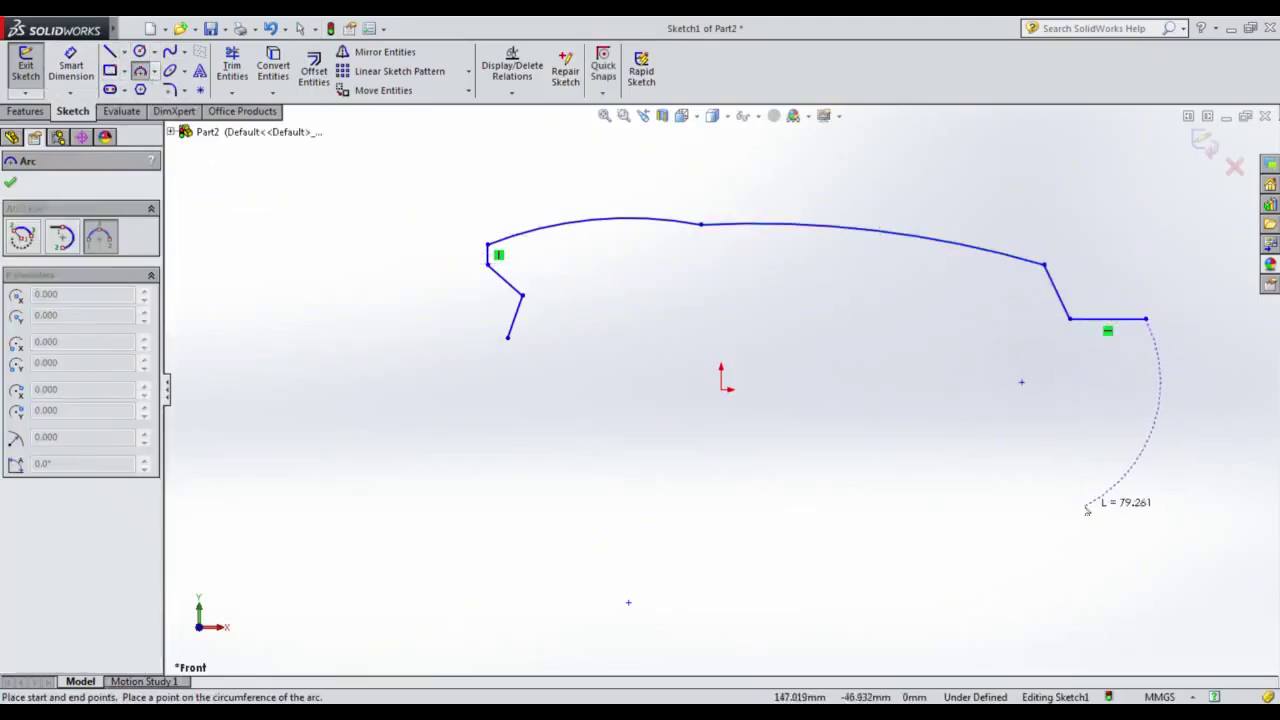
{"action": "left_click", "coordinate": [1085, 507]}
{"action": "left_click", "coordinate": [1140, 440]}
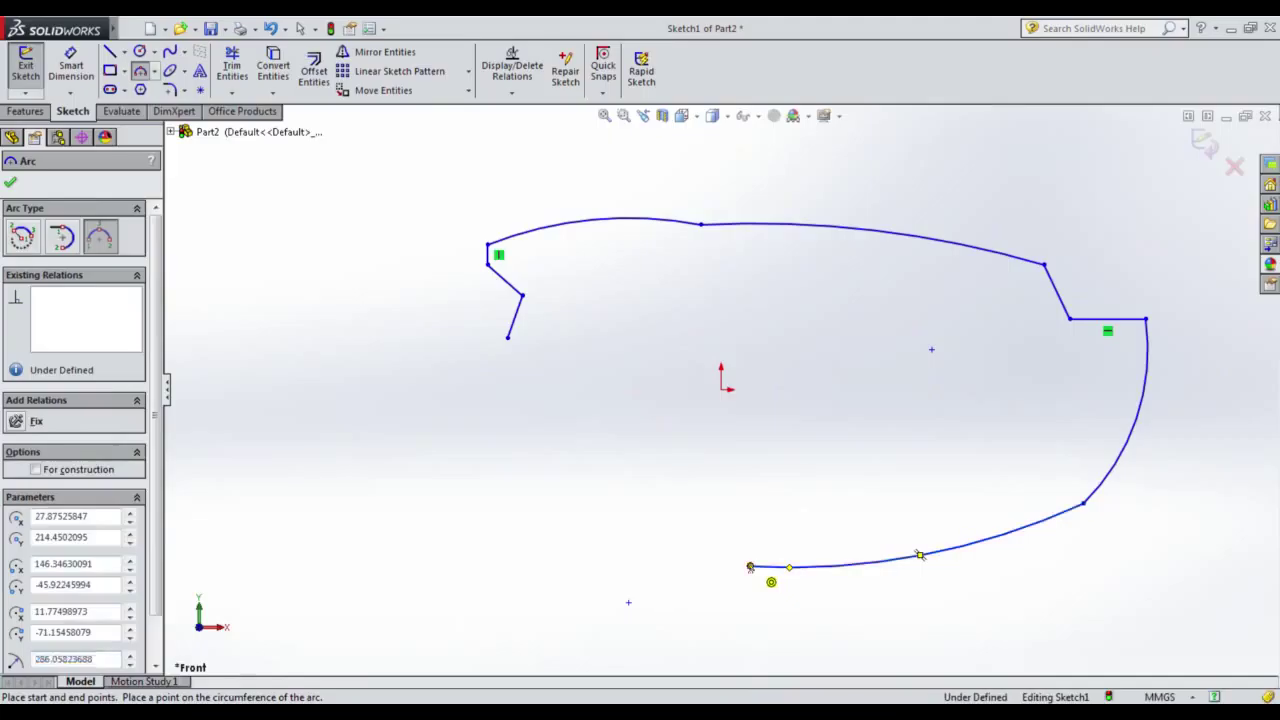
{"action": "left_click", "coordinate": [749, 566]}
{"action": "left_click", "coordinate": [930, 540]}
{"action": "left_click", "coordinate": [508, 338]}
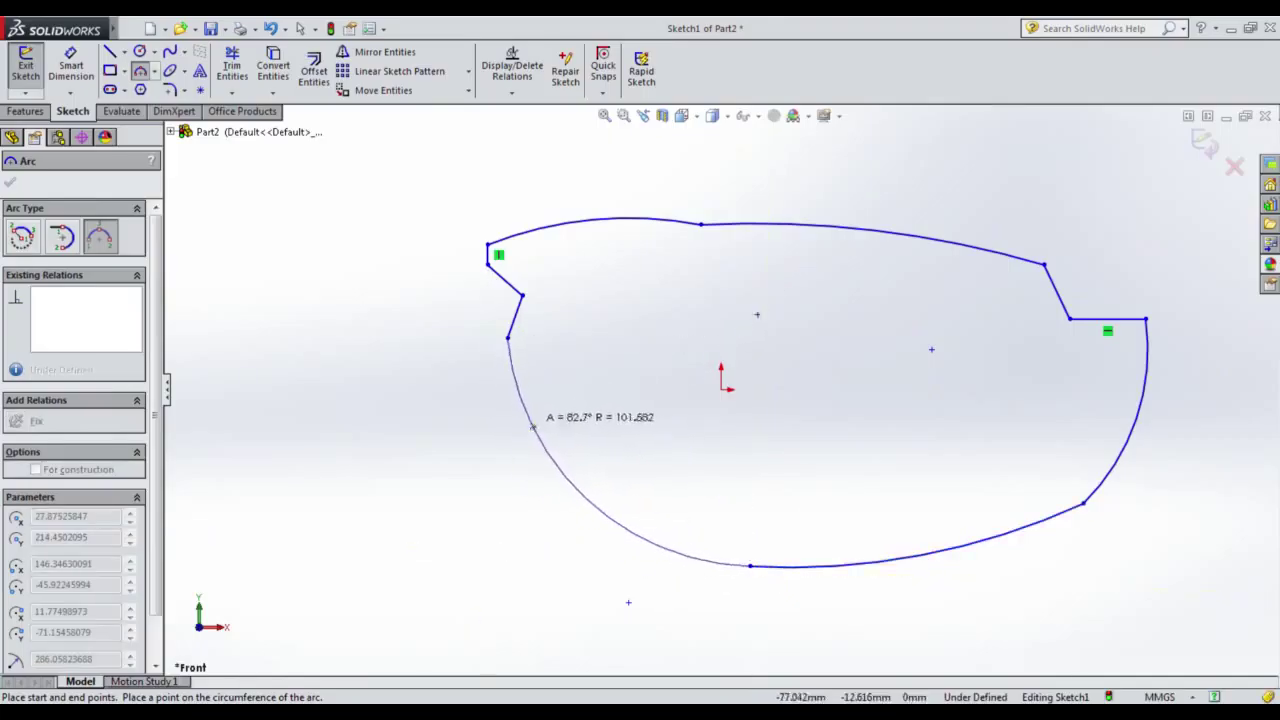
{"action": "key", "text": "Escape"}
Close the outline with two lower-left three-point arcs back to the left line.
{"action": "left_click", "coordinate": [140, 71]}
{"action": "left_click", "coordinate": [749, 566]}
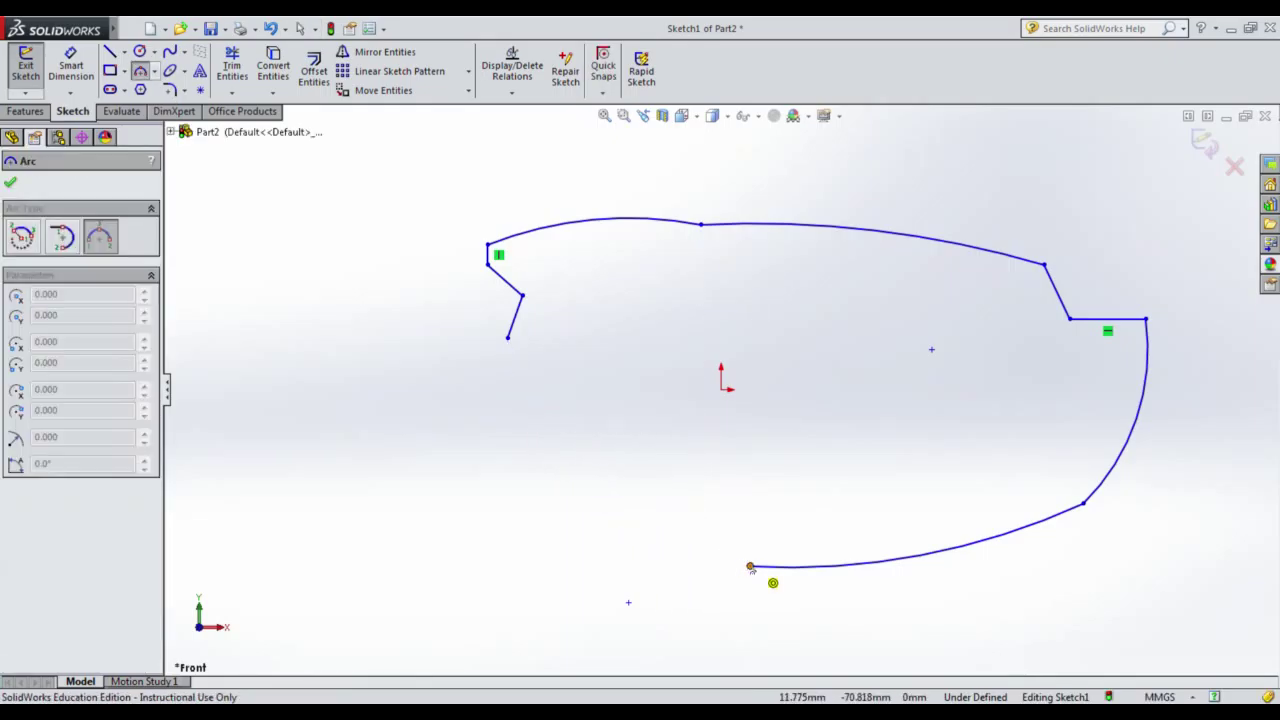
{"action": "left_click", "coordinate": [571, 448]}
{"action": "left_click", "coordinate": [606, 492]}
{"action": "left_click", "coordinate": [571, 448]}
{"action": "left_click", "coordinate": [508, 337]}
{"action": "left_click", "coordinate": [530, 398]}
{"action": "key", "text": "Escape"}
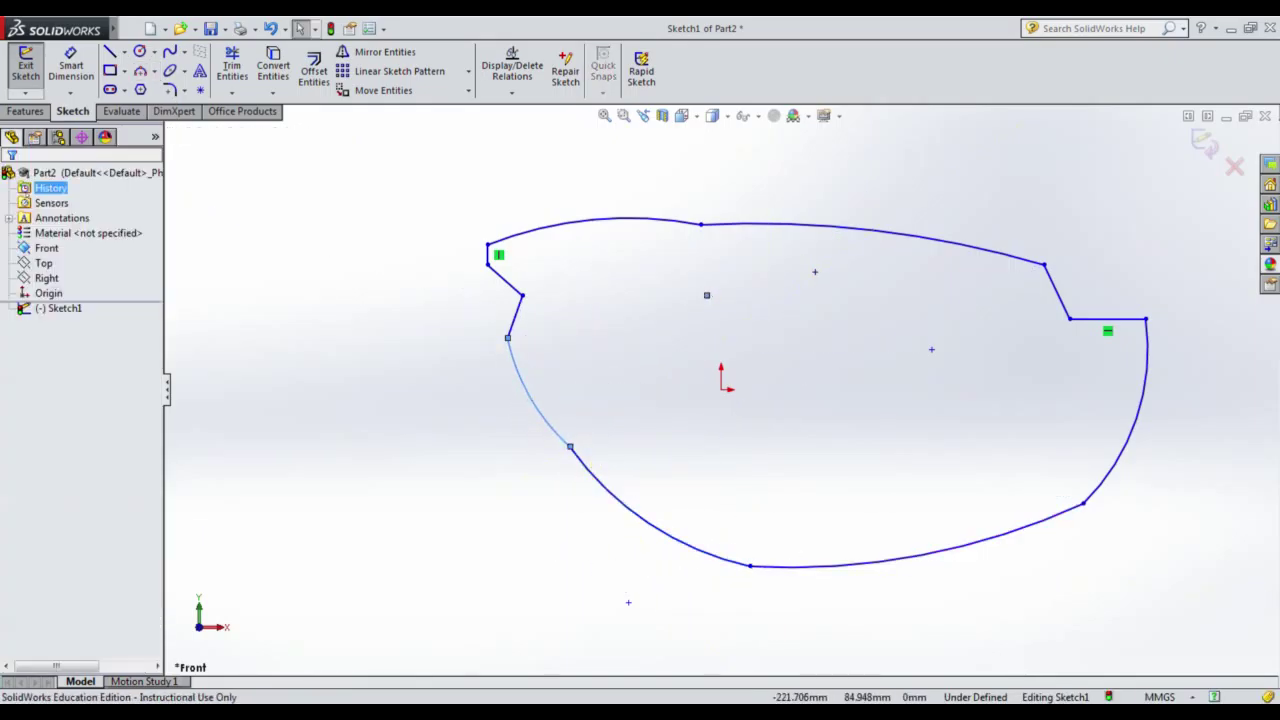
{"action": "left_click", "coordinate": [571, 448]}
Drag the lower-left arc junction down-left and raise the top arc junction higher.
{"action": "key", "text": "Escape"}
{"action": "left_click_drag", "start_coordinate": [570, 448], "coordinate": [558, 460]}
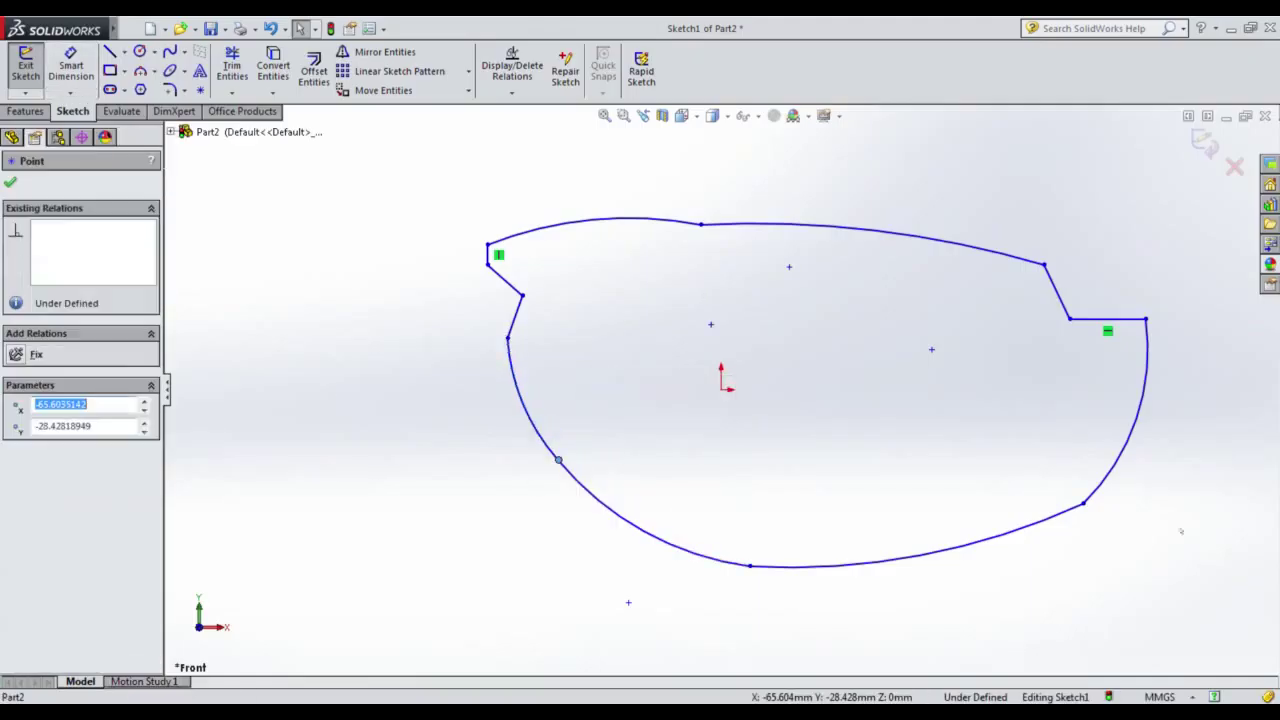
{"action": "left_click", "coordinate": [702, 221]}
{"action": "left_click_drag", "start_coordinate": [701, 224], "coordinate": [707, 207]}
{"action": "left_click", "coordinate": [420, 402]}
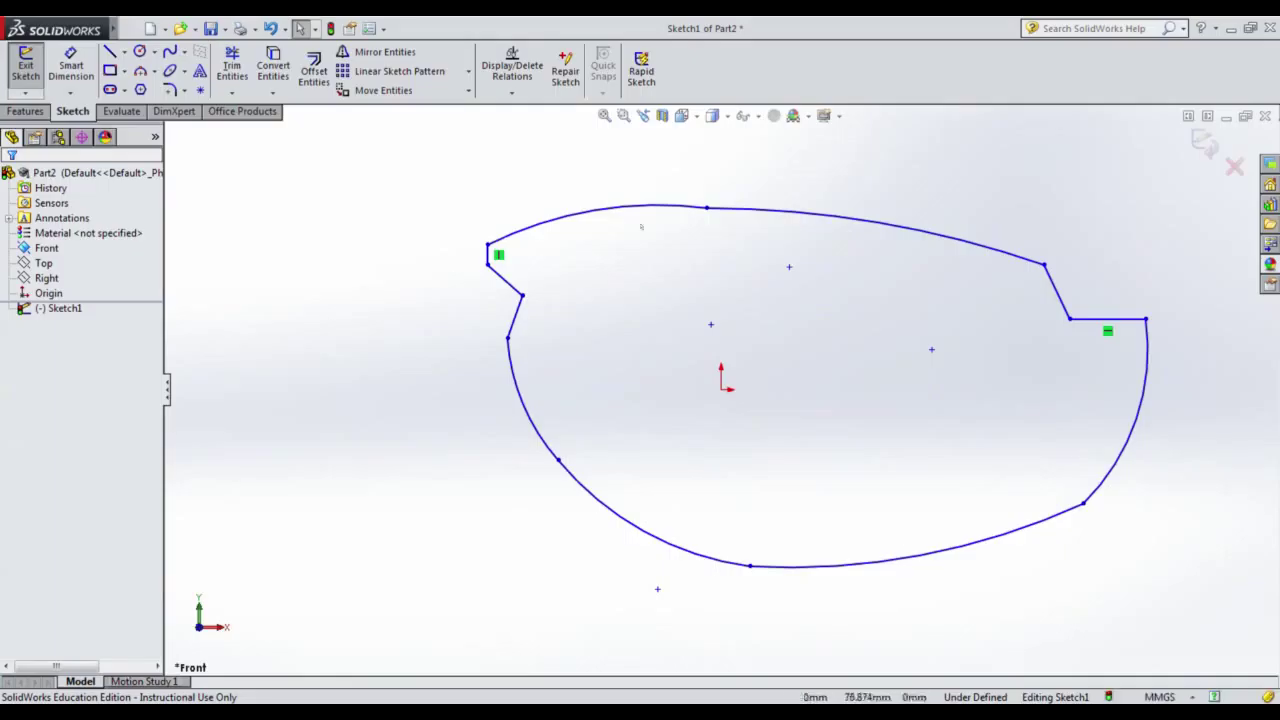
Replace the top-left short line and arc with a single three-point arc.
{"action": "left_click", "coordinate": [488, 256]}
{"action": "key", "text": "Delete"}
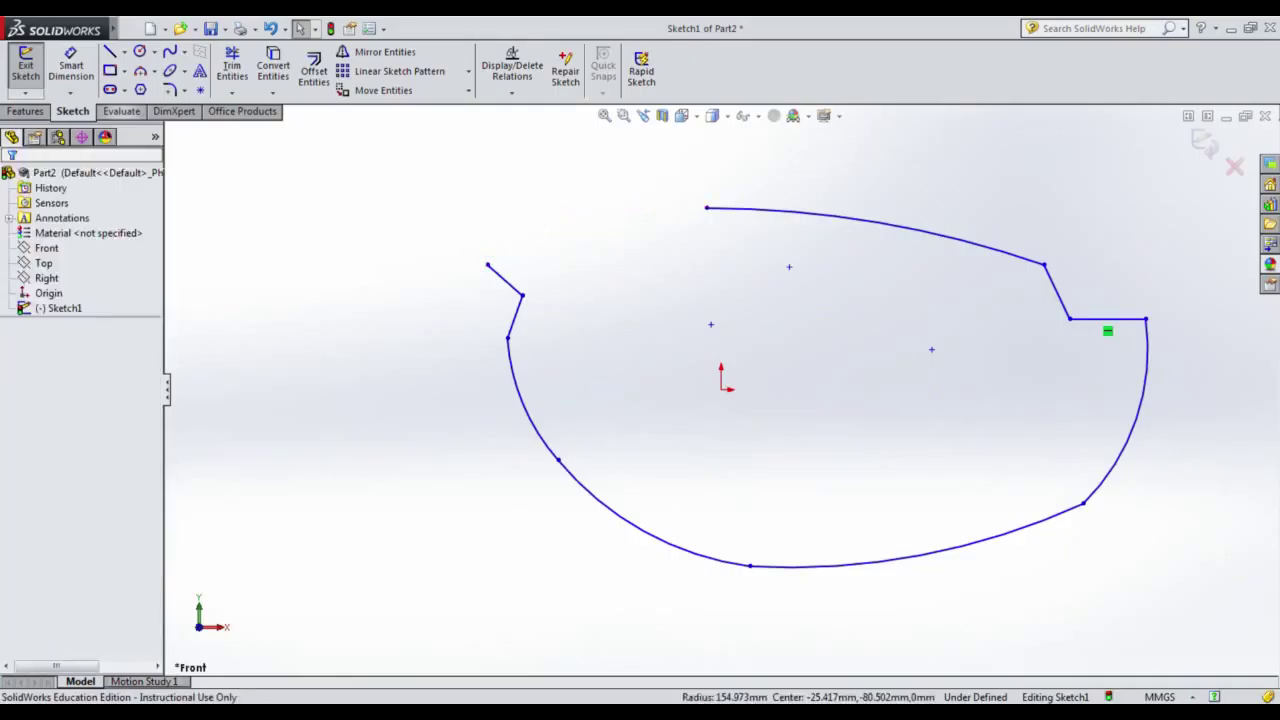
{"action": "left_click", "coordinate": [140, 71]}
{"action": "left_click", "coordinate": [488, 265]}
{"action": "left_click", "coordinate": [706, 208]}
{"action": "left_click", "coordinate": [632, 219]}
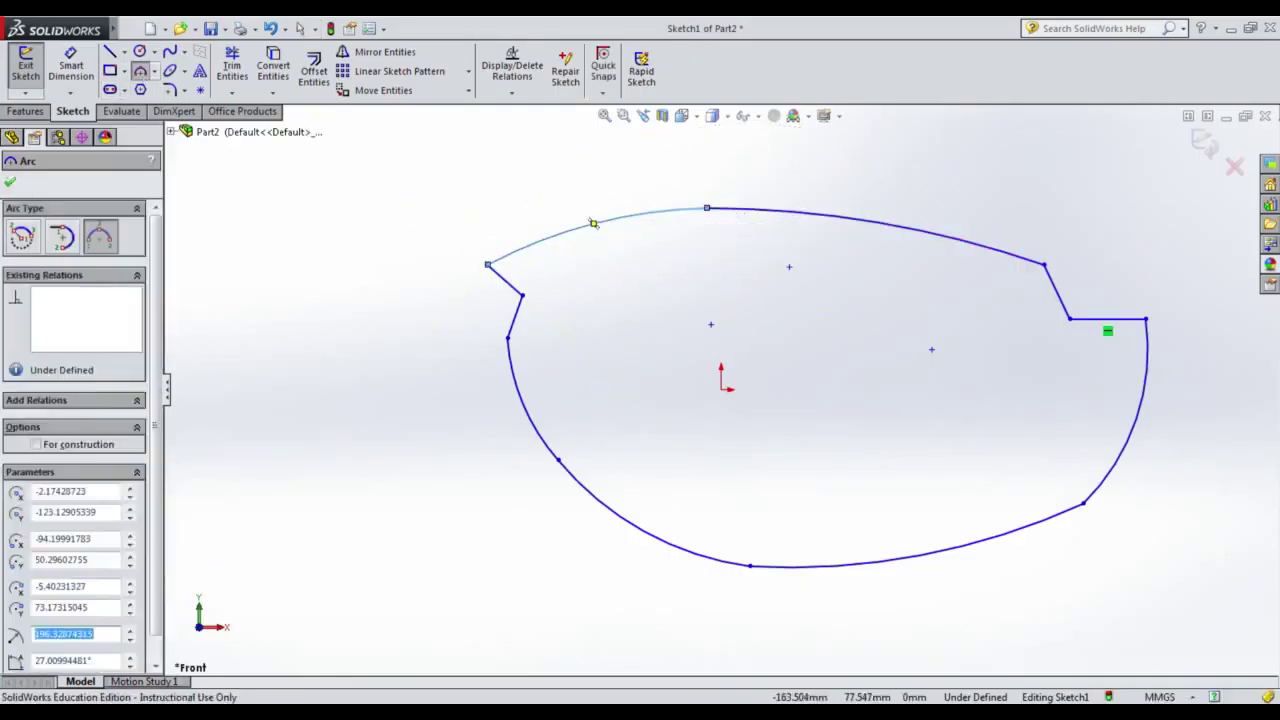
Dimension the two left-side segments 4.445 and 6.350 mm.
{"action": "left_click", "coordinate": [71, 65]}
{"action": "left_click", "coordinate": [505, 282]}
{"action": "left_click", "coordinate": [468, 323]}
{"action": "type", "text": "4.445"}
{"action": "key", "text": "Return"}
{"action": "left_click", "coordinate": [514, 318]}
{"action": "left_click", "coordinate": [552, 343]}
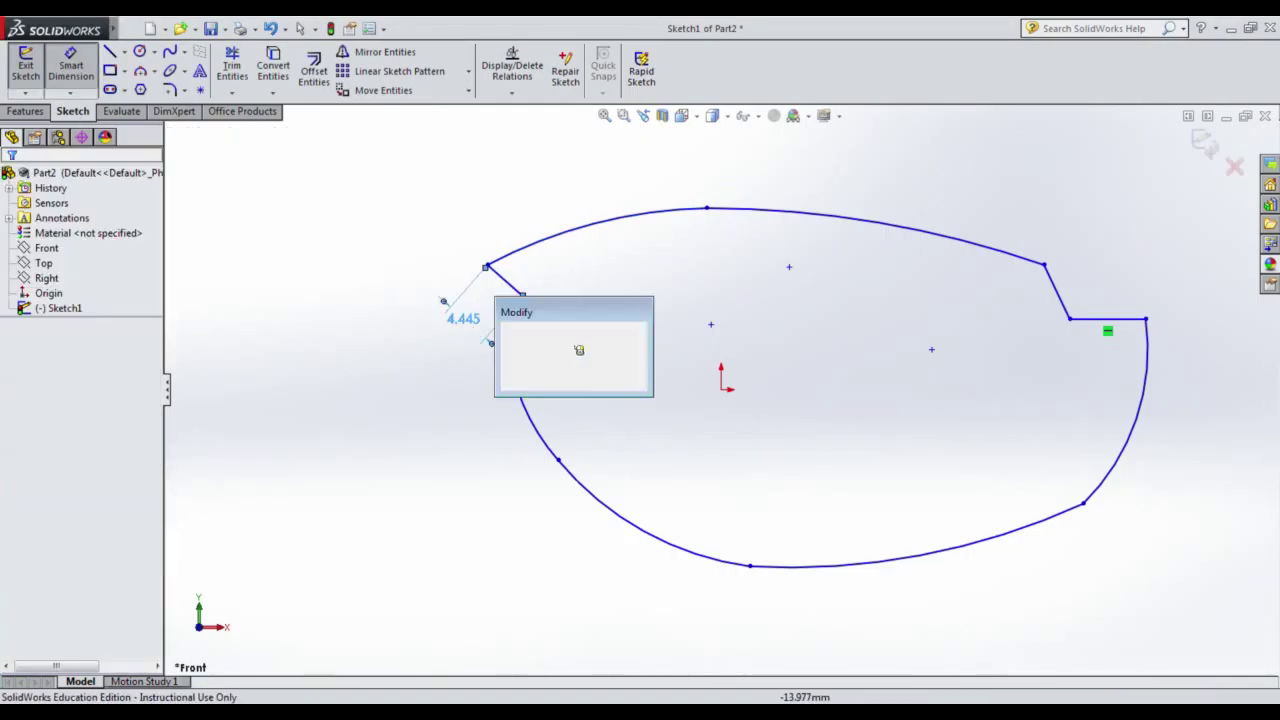
{"action": "type", "text": "6.35"}
{"action": "key", "text": "Return"}
Dimension the right slanted line 4.445 and the right flat 11.684 mm.
{"action": "left_click", "coordinate": [1058, 293]}
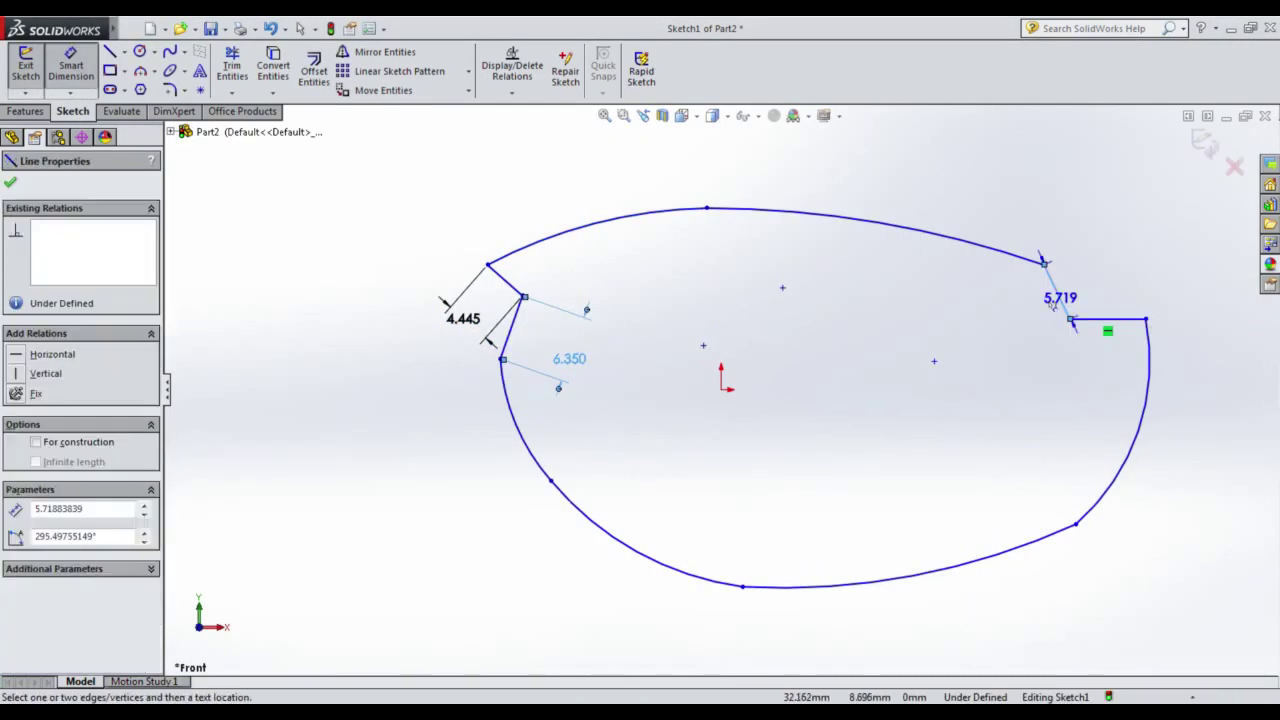
{"action": "left_click", "coordinate": [1000, 359]}
{"action": "type", "text": "4.445"}
{"action": "key", "text": "Return"}
{"action": "left_click", "coordinate": [1100, 320]}
{"action": "left_click", "coordinate": [1108, 380]}
{"action": "type", "text": "11.684"}
{"action": "key", "text": "Return"}
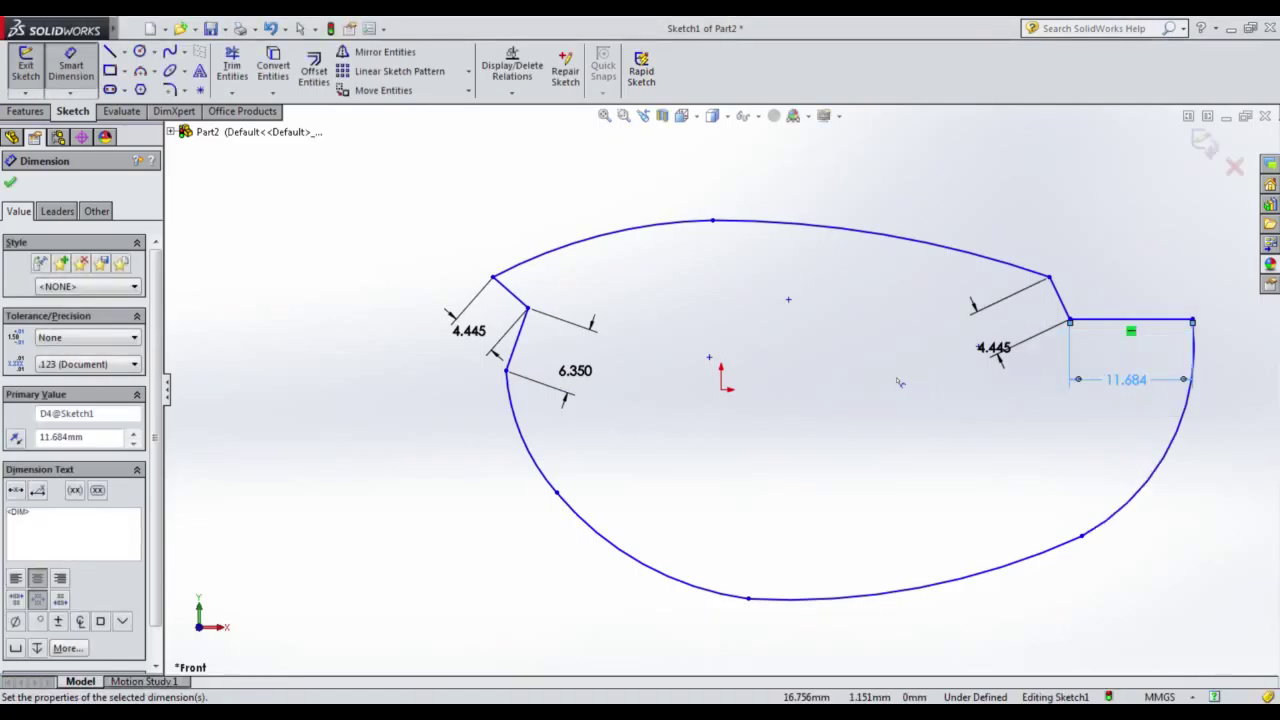
Add a 90.297 mm overall width dimension between the leftmost and right vertices.
{"action": "left_click", "coordinate": [493, 277]}
{"action": "left_click", "coordinate": [1192, 320]}
{"action": "left_click", "coordinate": [958, 156]}
{"action": "type", "text": "90.297"}
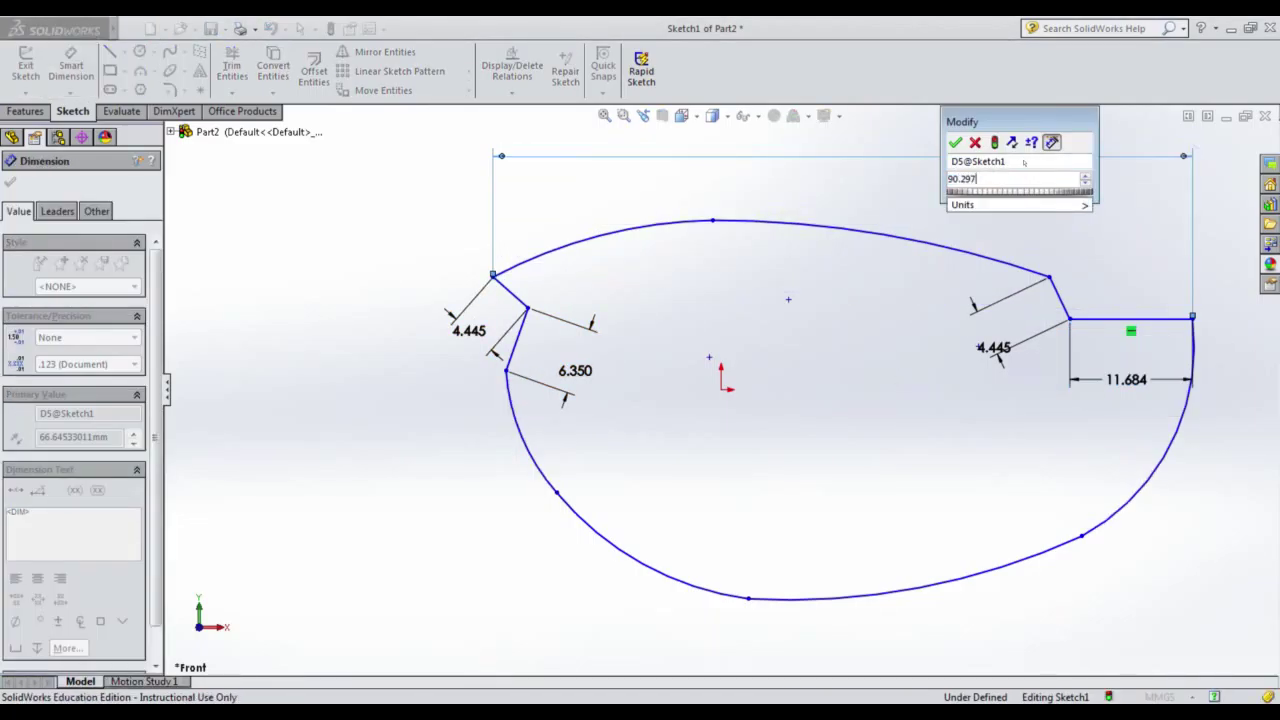
{"action": "key", "text": "Return"}
{"action": "scroll", "coordinate": [582, 425], "scroll_direction": "up", "scroll_amount": 2}
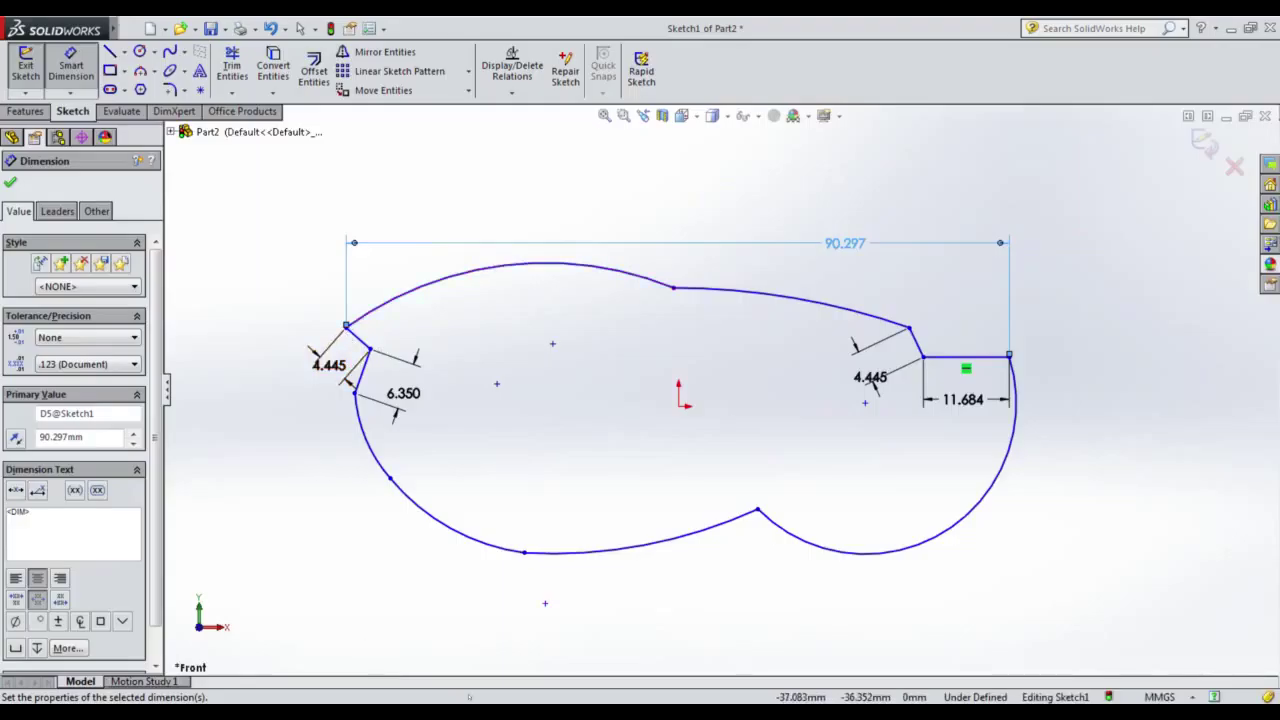
{"action": "key", "text": "Escape"}
Delete the overall width dimension and draw bottom, right and top lines framing the outline.
{"action": "left_click", "coordinate": [425, 243]}
{"action": "key", "text": "Delete"}
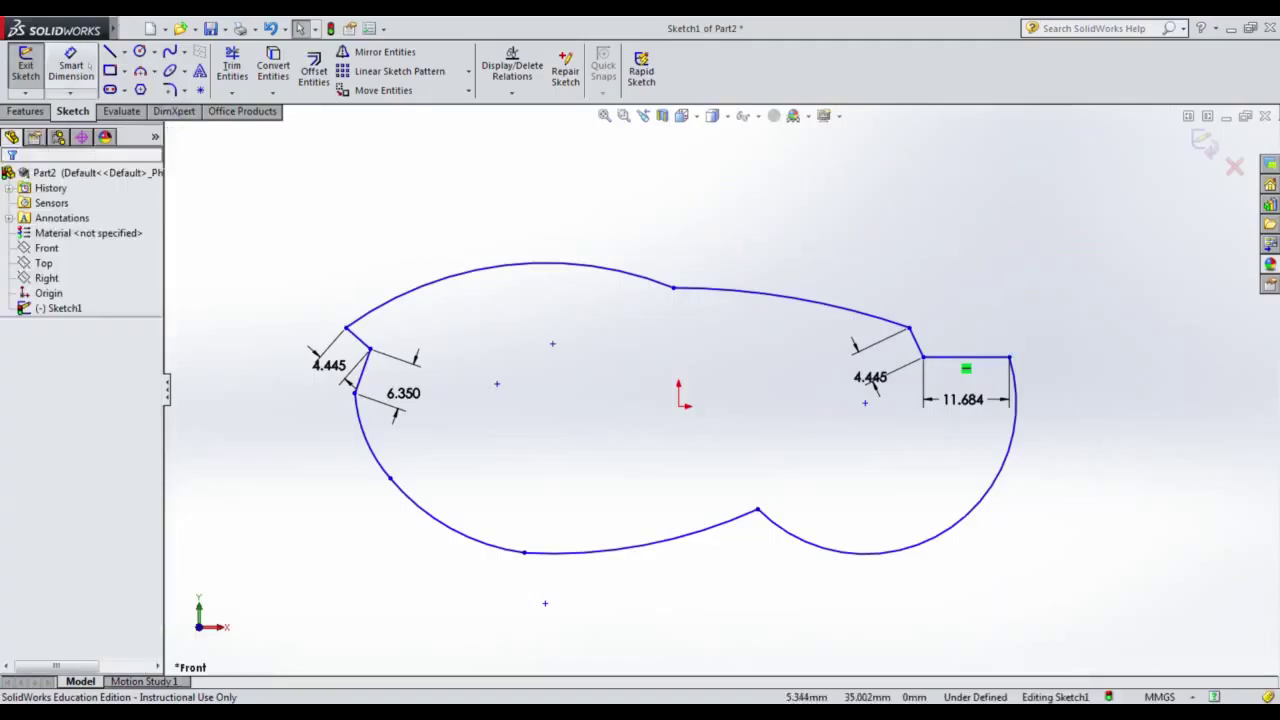
{"action": "left_click", "coordinate": [110, 52]}
{"action": "left_click", "coordinate": [345, 328]}
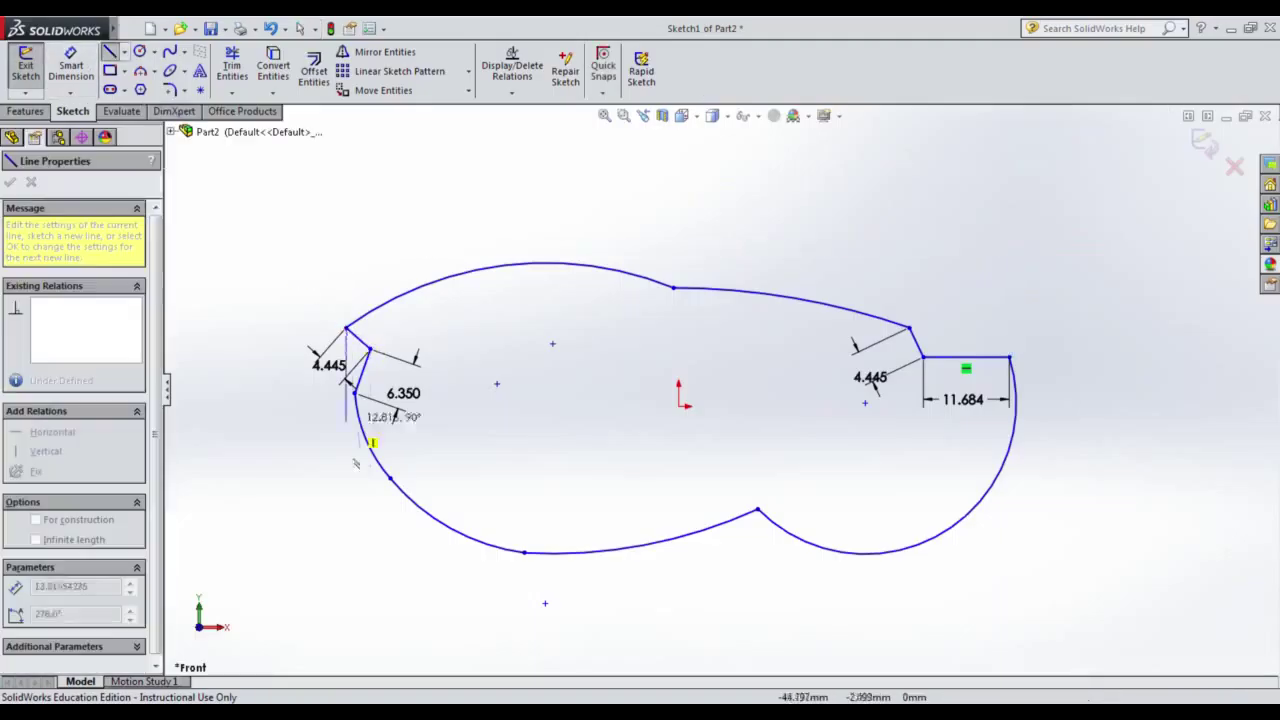
{"action": "left_click", "coordinate": [345, 564]}
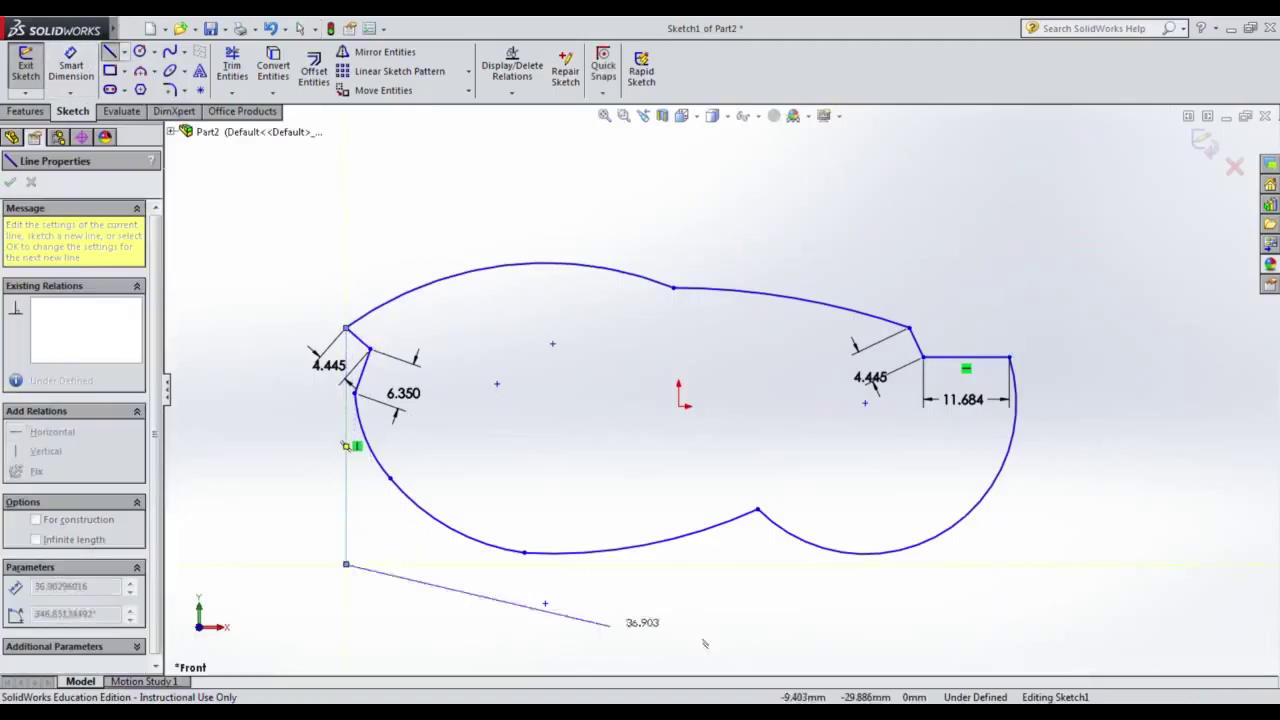
{"action": "left_click", "coordinate": [1009, 564]}
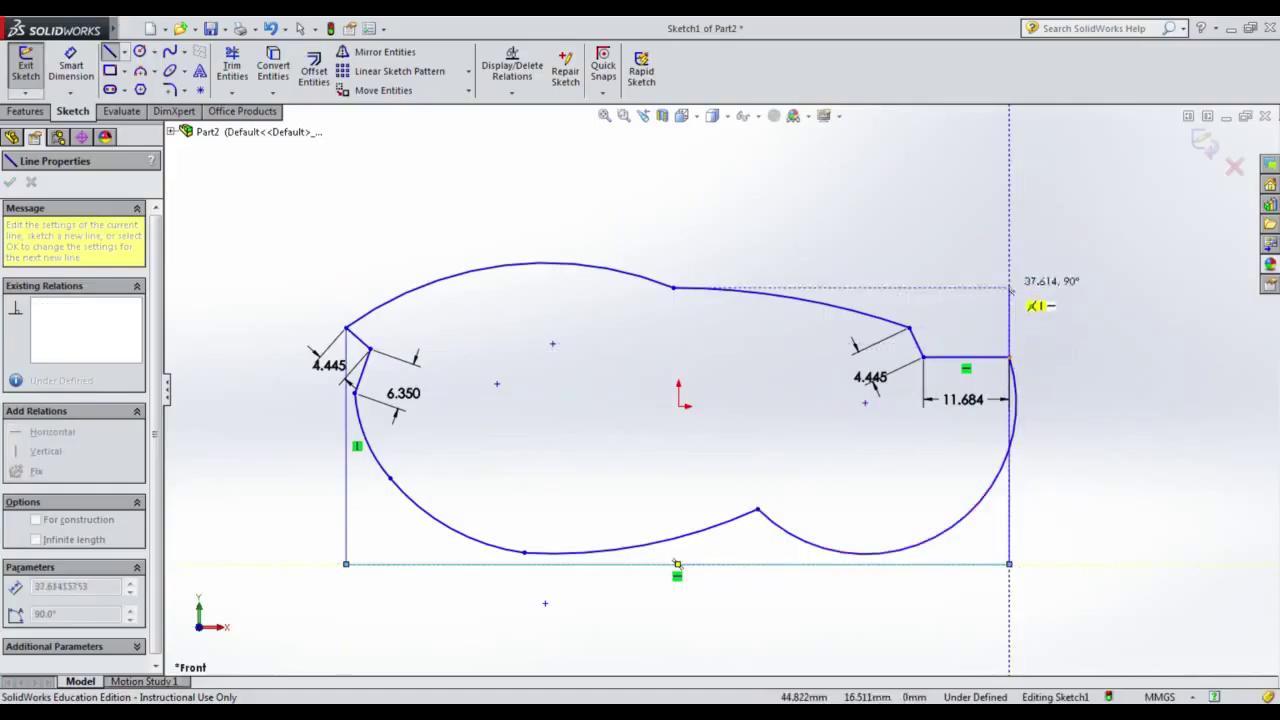
{"action": "left_click", "coordinate": [1009, 236]}
{"action": "left_click", "coordinate": [346, 236]}
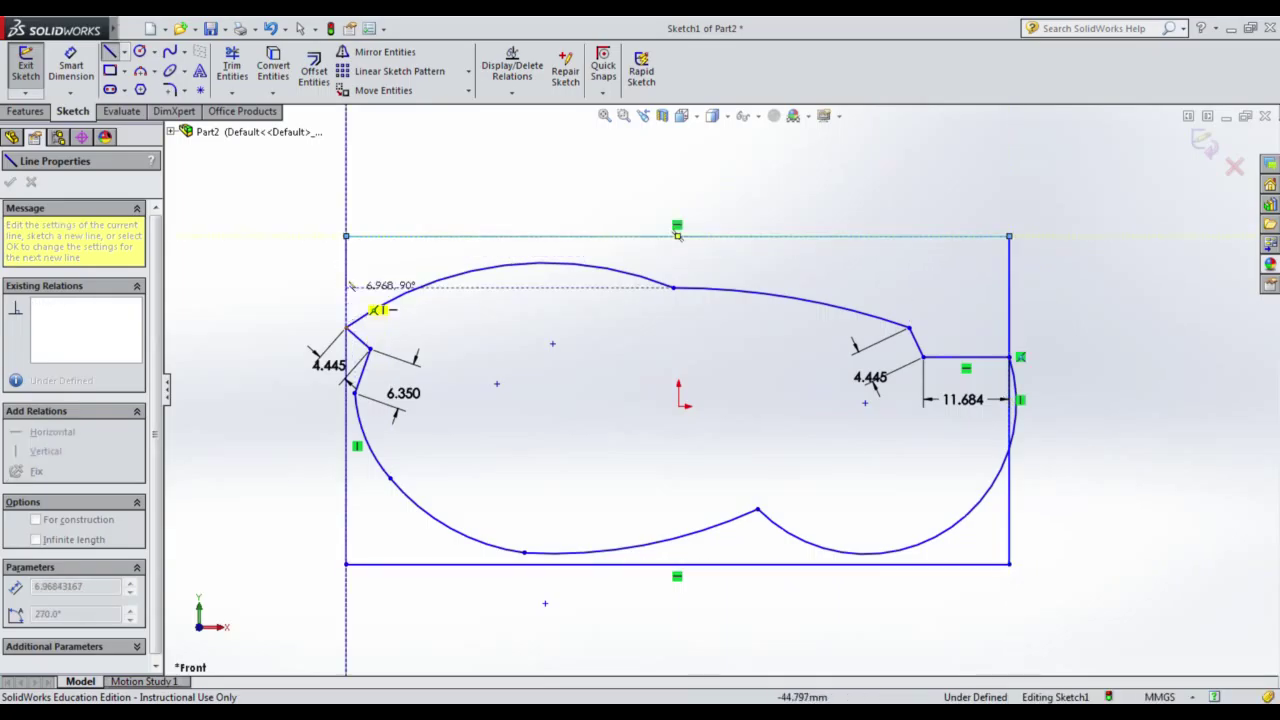
{"action": "key", "text": "Escape"}
Draw the rectangle's left edge and dimension its height 45.974 mm.
{"action": "left_click", "coordinate": [110, 52]}
{"action": "left_click", "coordinate": [346, 236]}
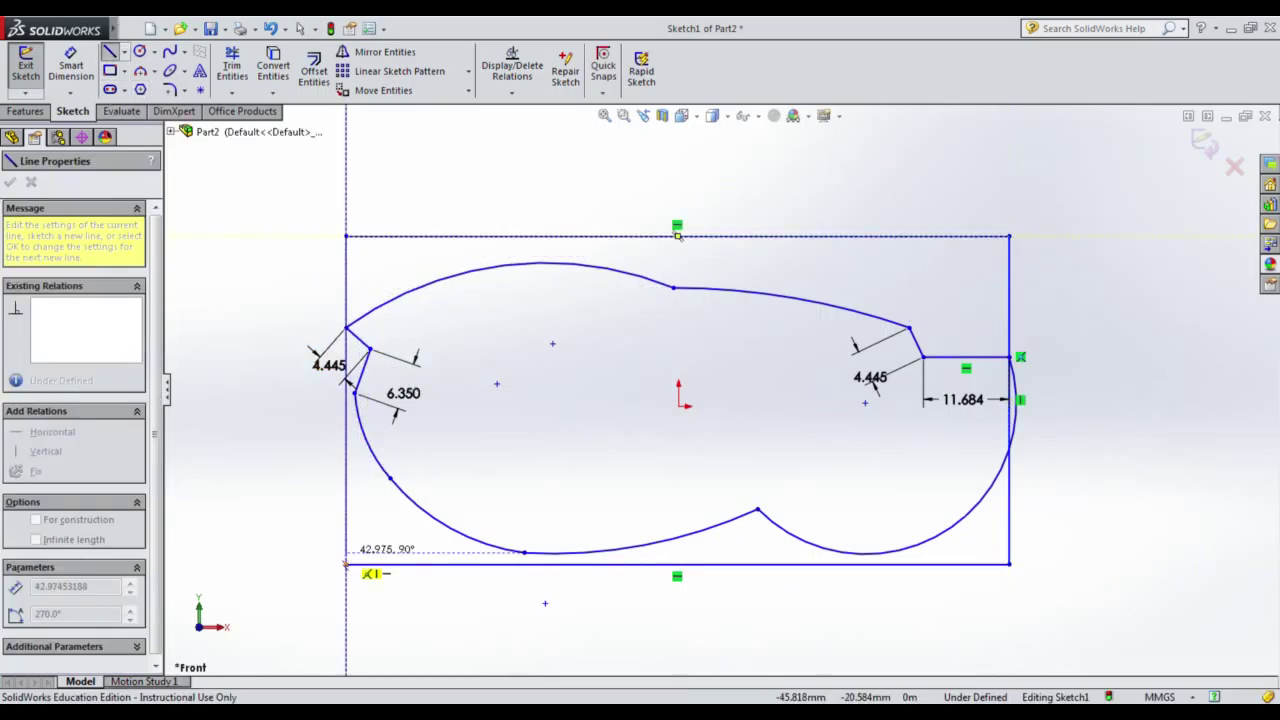
{"action": "double_click", "coordinate": [346, 564]}
{"action": "left_click", "coordinate": [71, 65]}
{"action": "left_click", "coordinate": [346, 450]}
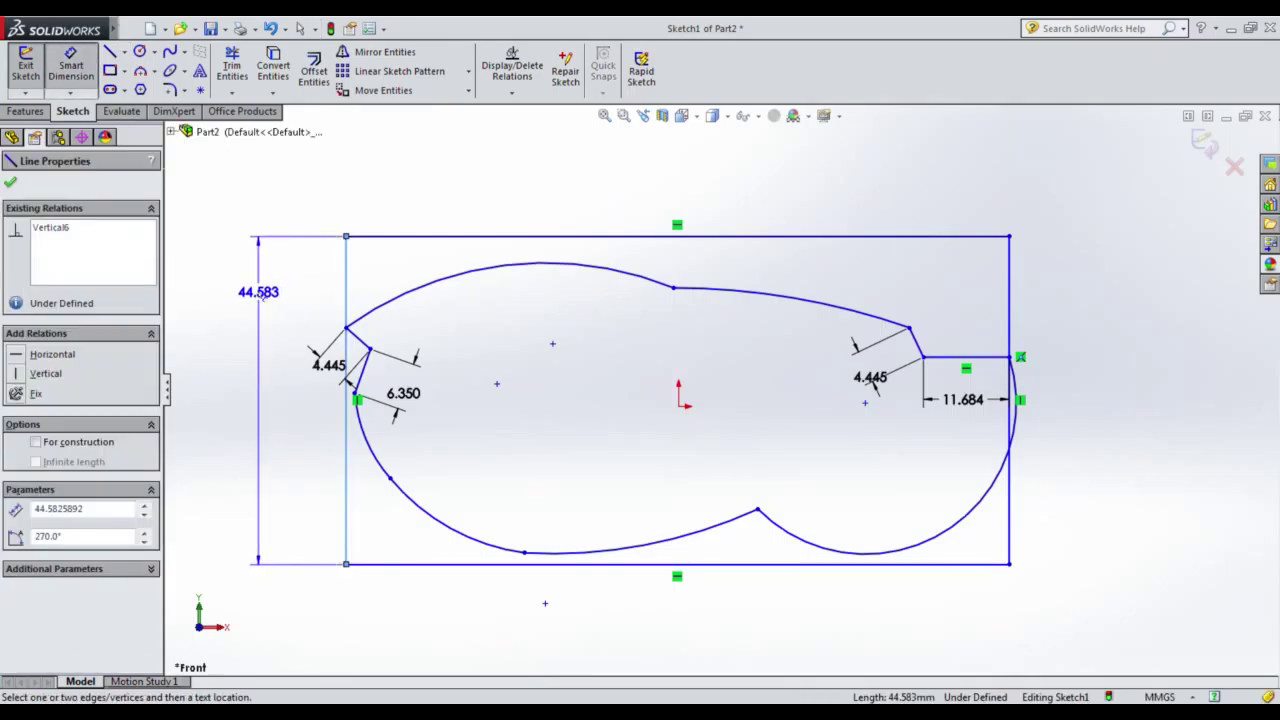
{"action": "left_click", "coordinate": [258, 300]}
{"action": "type", "text": "45.974"}
{"action": "key", "text": "Return"}
Dimension the width 90.297 and the 24.482 and 45.339 offsets from the origin.
{"action": "left_click", "coordinate": [660, 225]}
{"action": "left_click", "coordinate": [628, 164]}
{"action": "key", "text": "Return"}
{"action": "left_click", "coordinate": [660, 226]}
{"action": "left_click", "coordinate": [683, 405]}
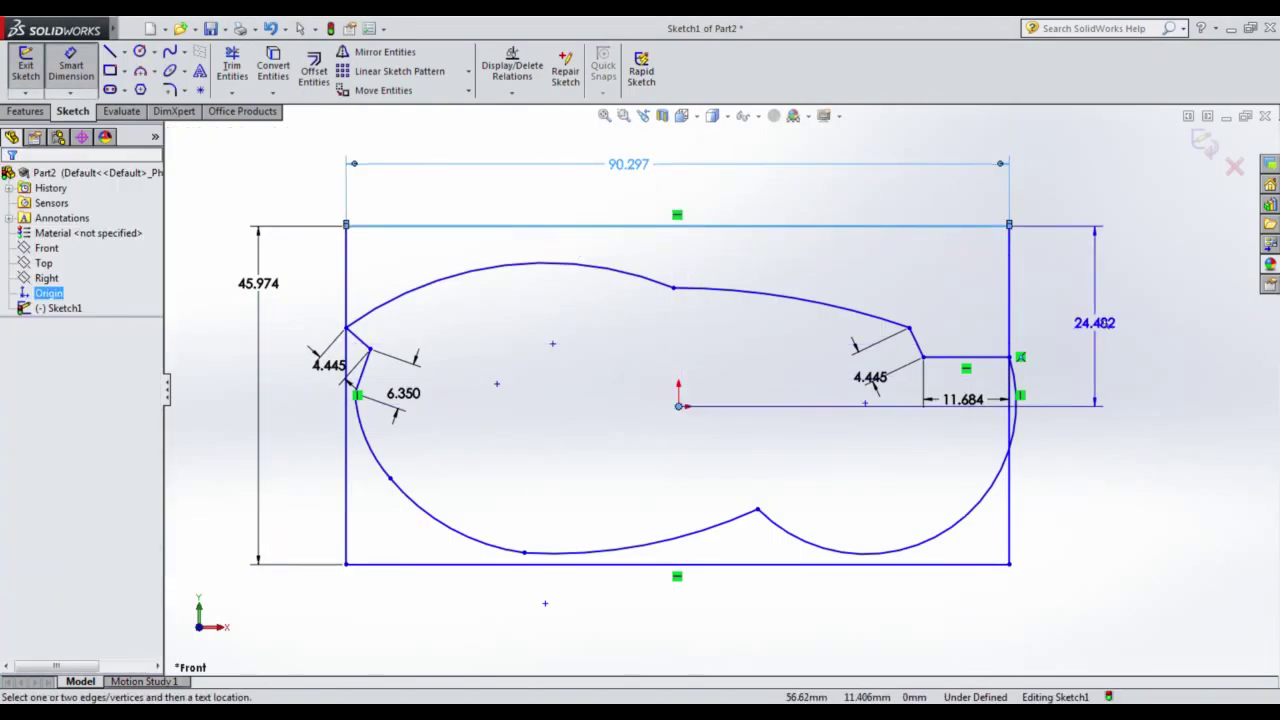
{"action": "left_click", "coordinate": [1128, 320]}
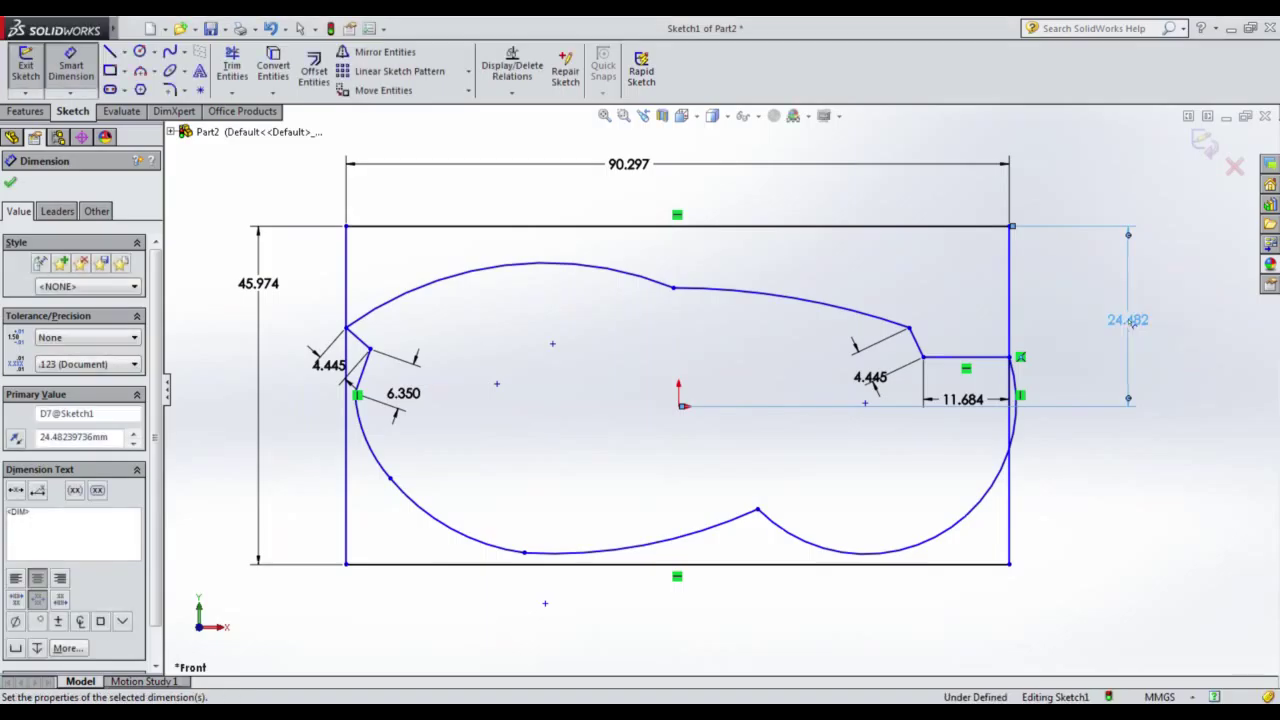
{"action": "left_click", "coordinate": [680, 407]}
{"action": "left_click", "coordinate": [490, 655]}
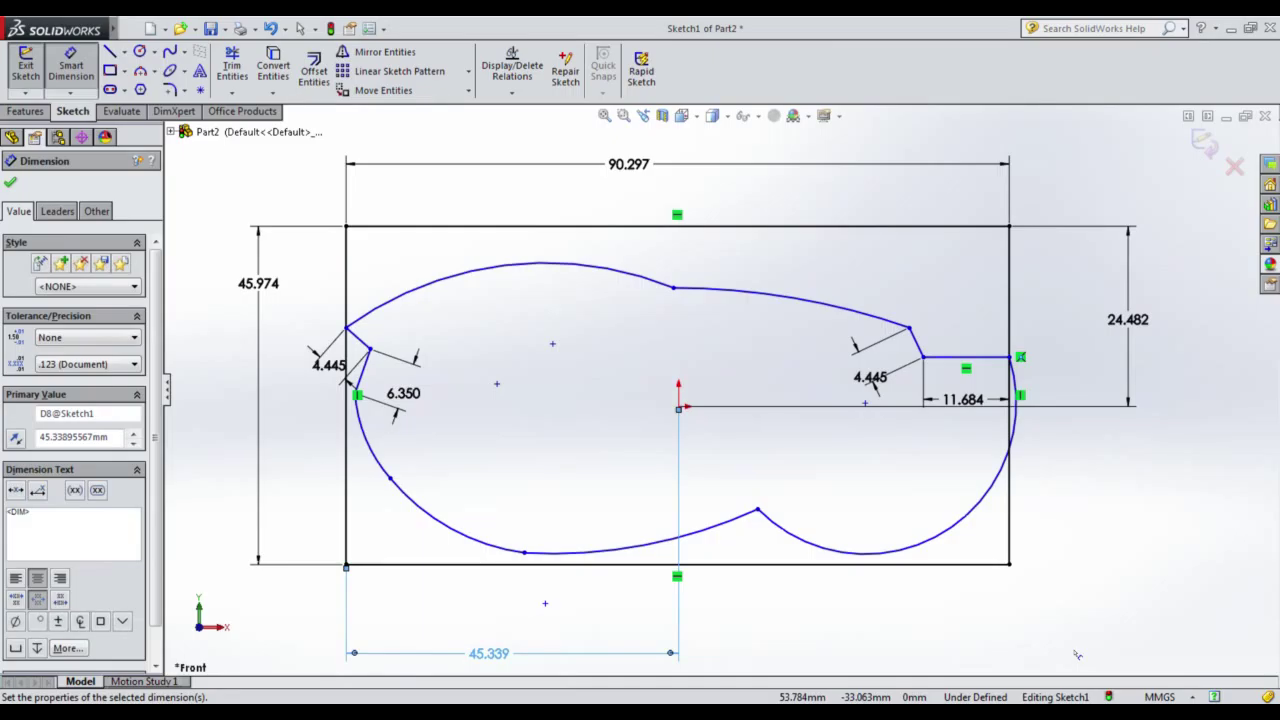
{"action": "key", "text": "Escape"}
{"action": "scroll", "coordinate": [721, 390], "scroll_direction": "up", "scroll_amount": 3}
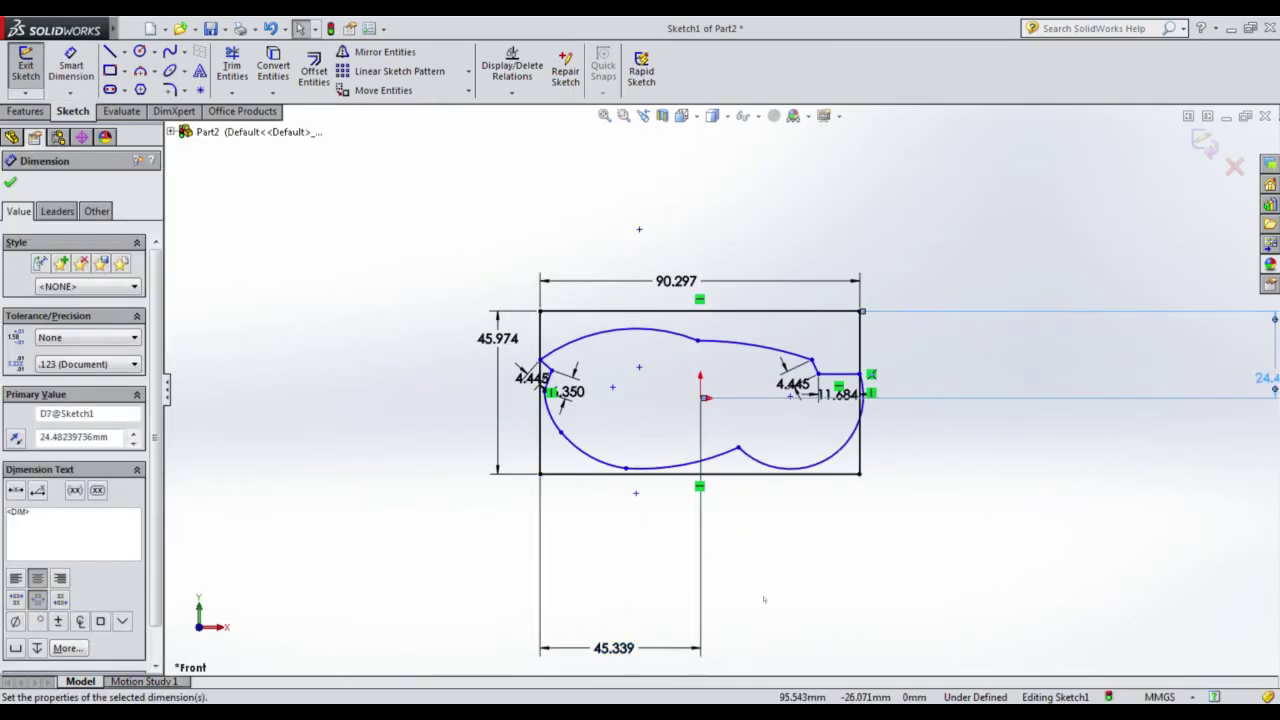
{"action": "key", "text": "Escape"}
{"action": "scroll", "coordinate": [700, 430], "scroll_direction": "down", "scroll_amount": 3}
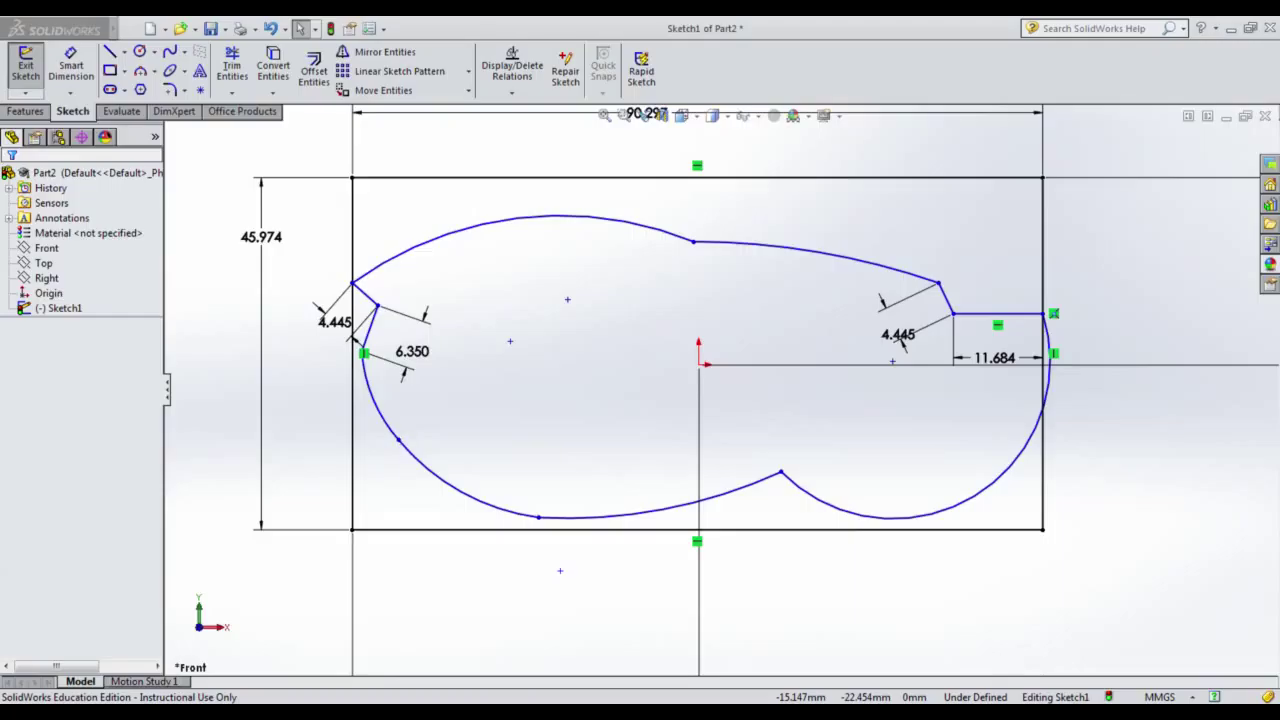
{"action": "key", "text": "d"}
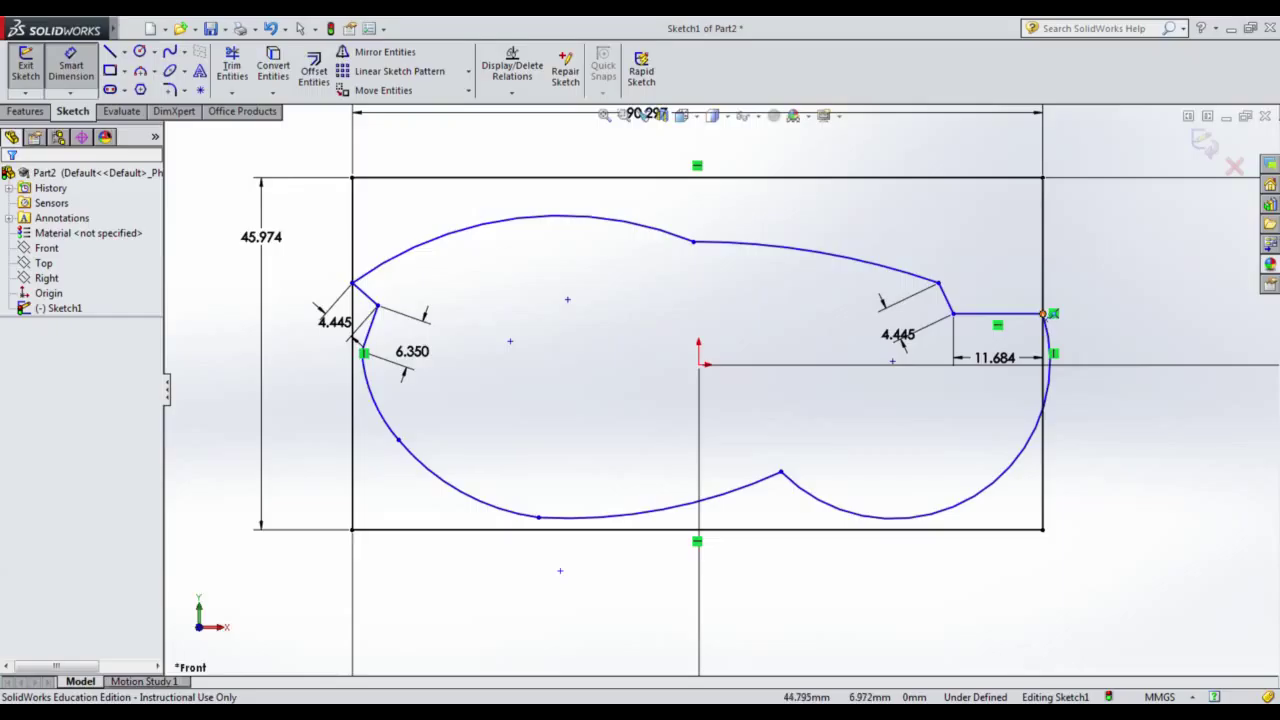
Dimension the outline's right-side points vertically at 27.940 and 13.970.
{"action": "left_click", "coordinate": [1043, 314]}
{"action": "left_click", "coordinate": [780, 472]}
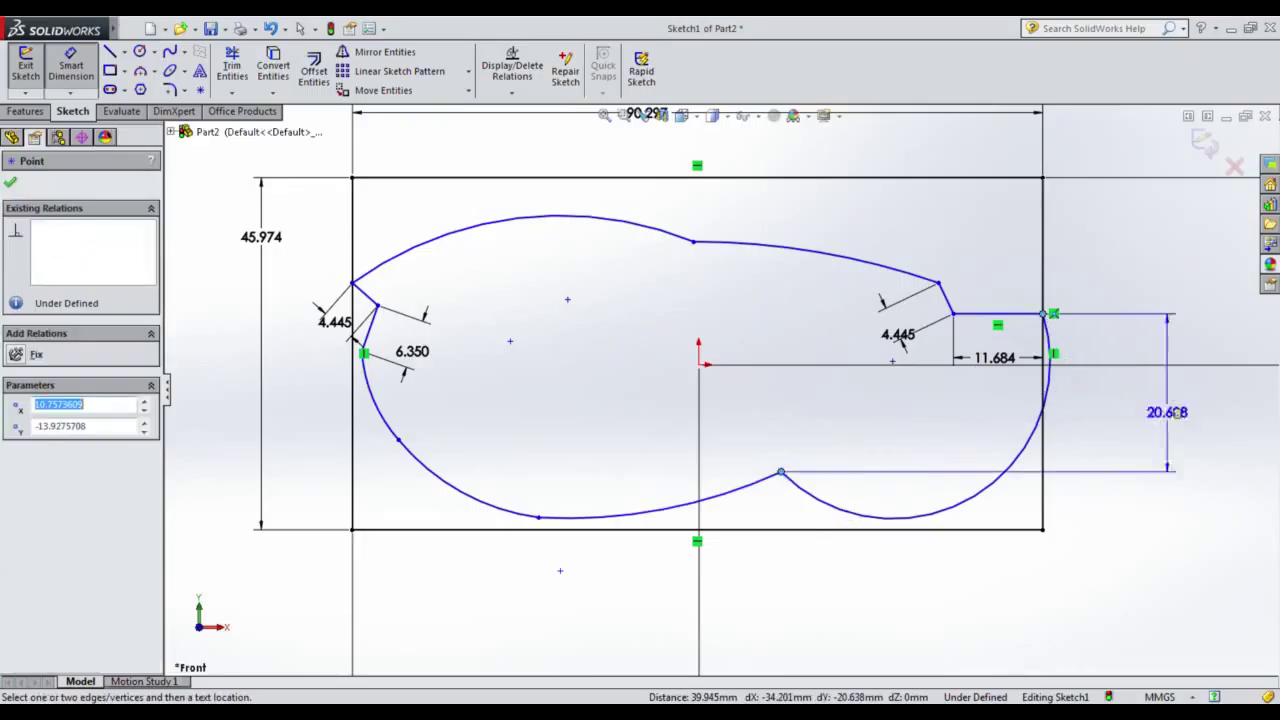
{"action": "left_click", "coordinate": [1180, 403]}
{"action": "type", "text": "27.940mm"}
{"action": "key", "text": "Return"}
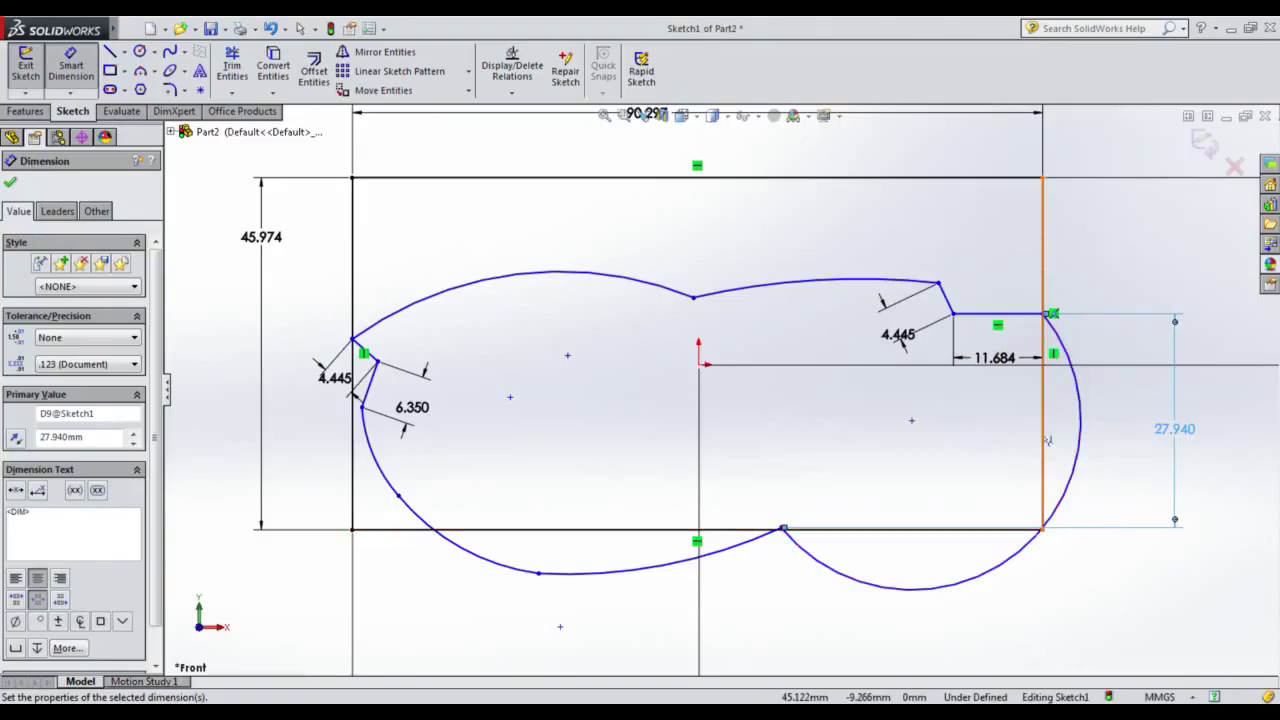
{"action": "left_click", "coordinate": [1053, 314]}
{"action": "left_click", "coordinate": [1043, 178]}
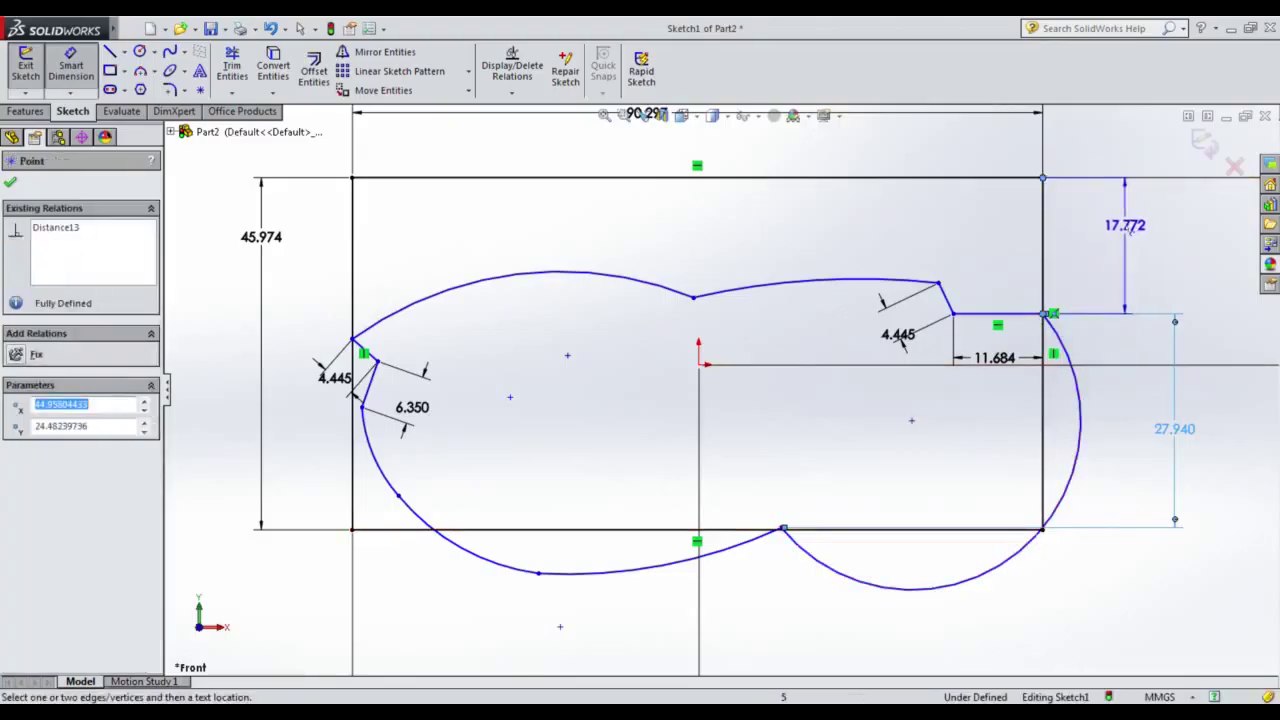
{"action": "left_click", "coordinate": [1128, 304]}
{"action": "type", "text": "13.97"}
{"action": "key", "text": "Return"}
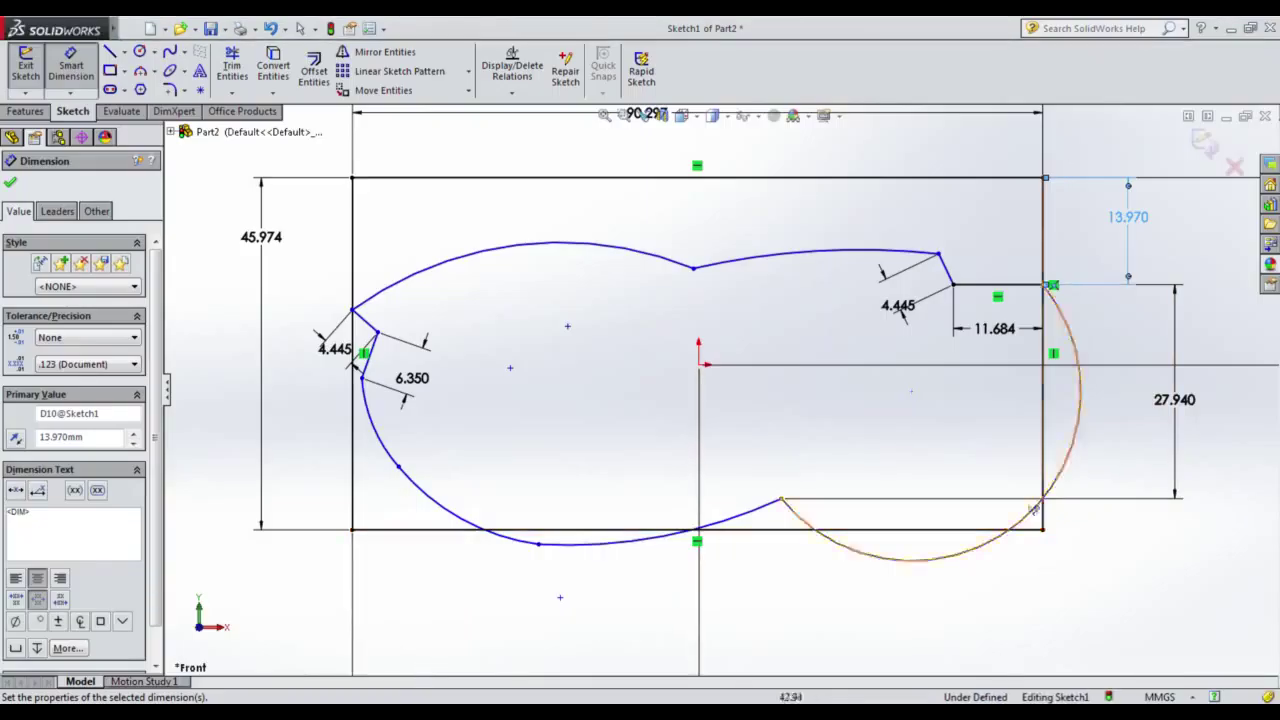
Try a vertical dimension at the lower-right corner, then discard it as redundant.
{"action": "left_click", "coordinate": [1043, 529]}
{"action": "left_click", "coordinate": [1090, 498]}
{"action": "left_click", "coordinate": [1101, 517]}
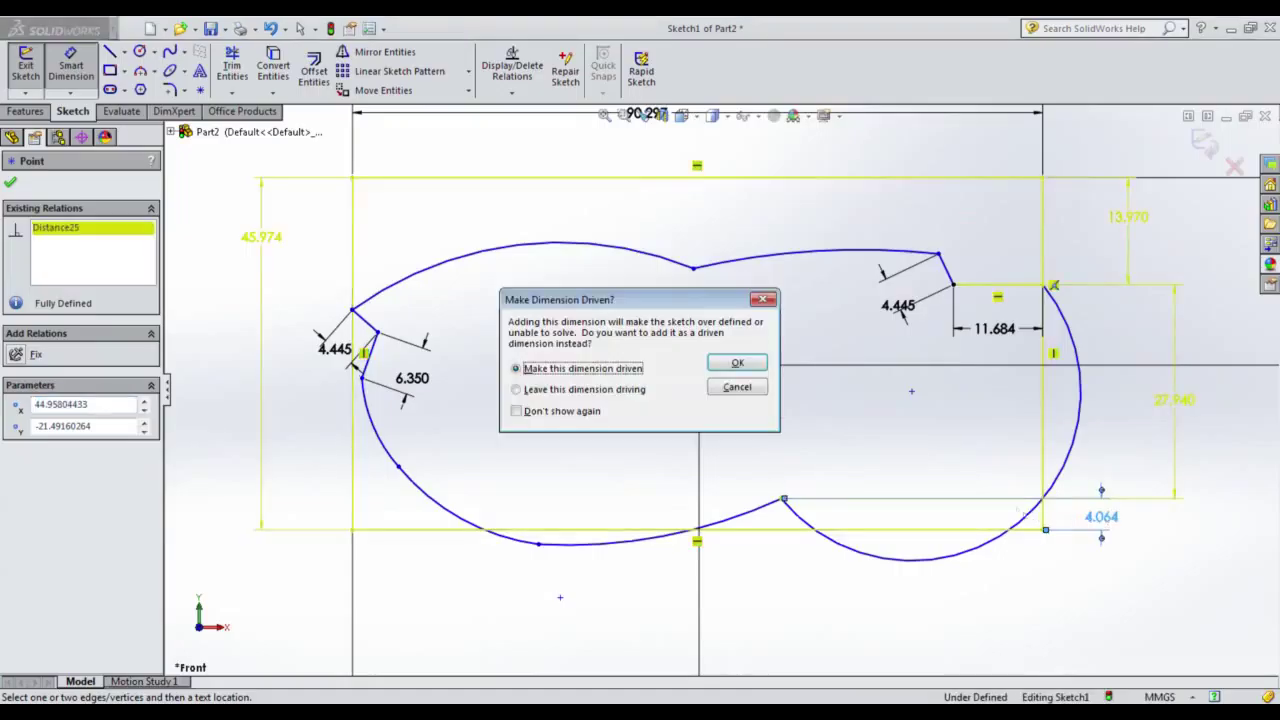
{"action": "left_click", "coordinate": [737, 387]}
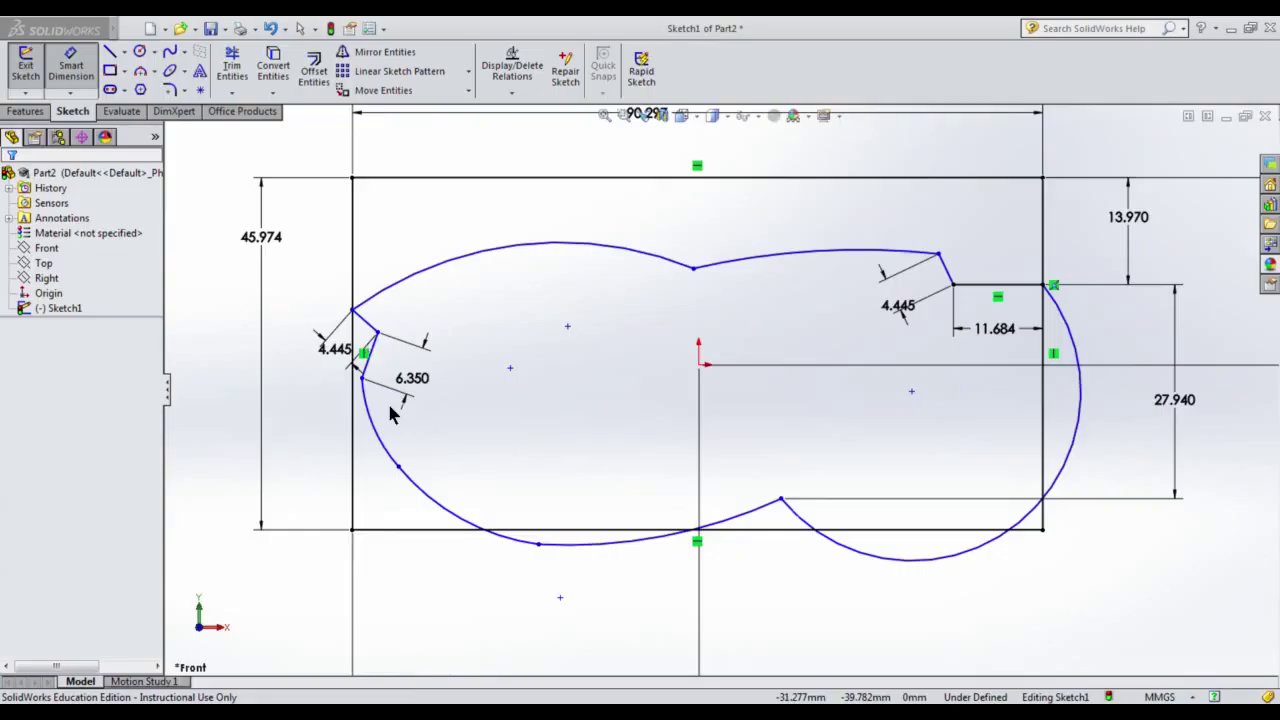
Add horizontal dimensions of 23.495 at the bottom notch and 12.700 at the upper-right corner.
{"action": "left_click", "coordinate": [781, 499]}
{"action": "left_click", "coordinate": [1043, 530]}
{"action": "left_click", "coordinate": [900, 622]}
{"action": "type", "text": "23.495"}
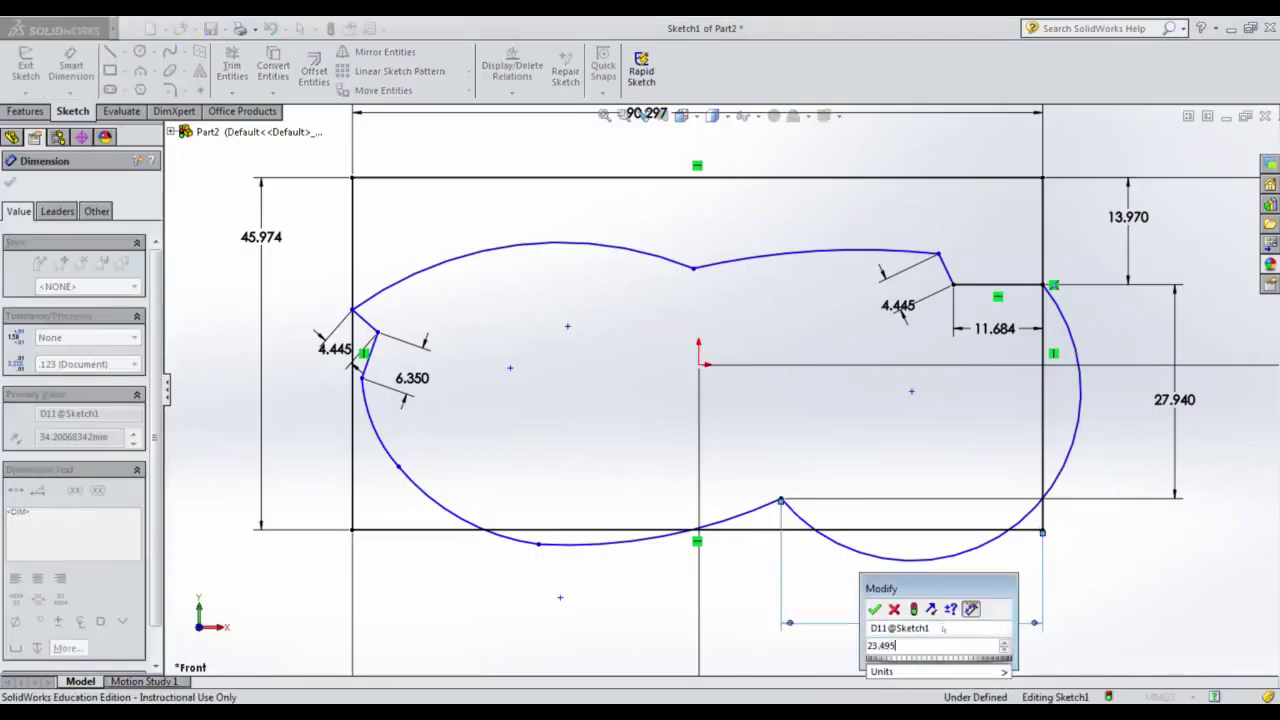
{"action": "key", "text": "Return"}
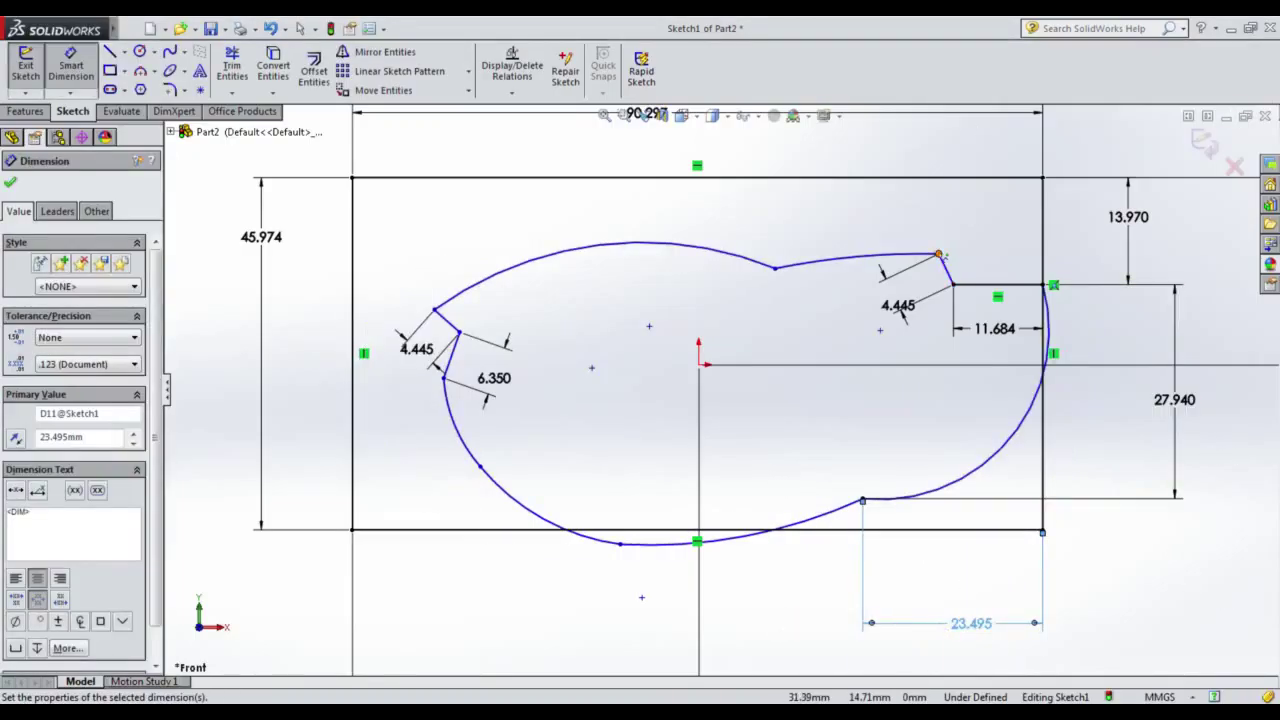
{"action": "left_click", "coordinate": [938, 254]}
{"action": "left_click", "coordinate": [1043, 177]}
{"action": "left_click", "coordinate": [985, 147]}
{"action": "type", "text": "12.7"}
{"action": "key", "text": "Return"}
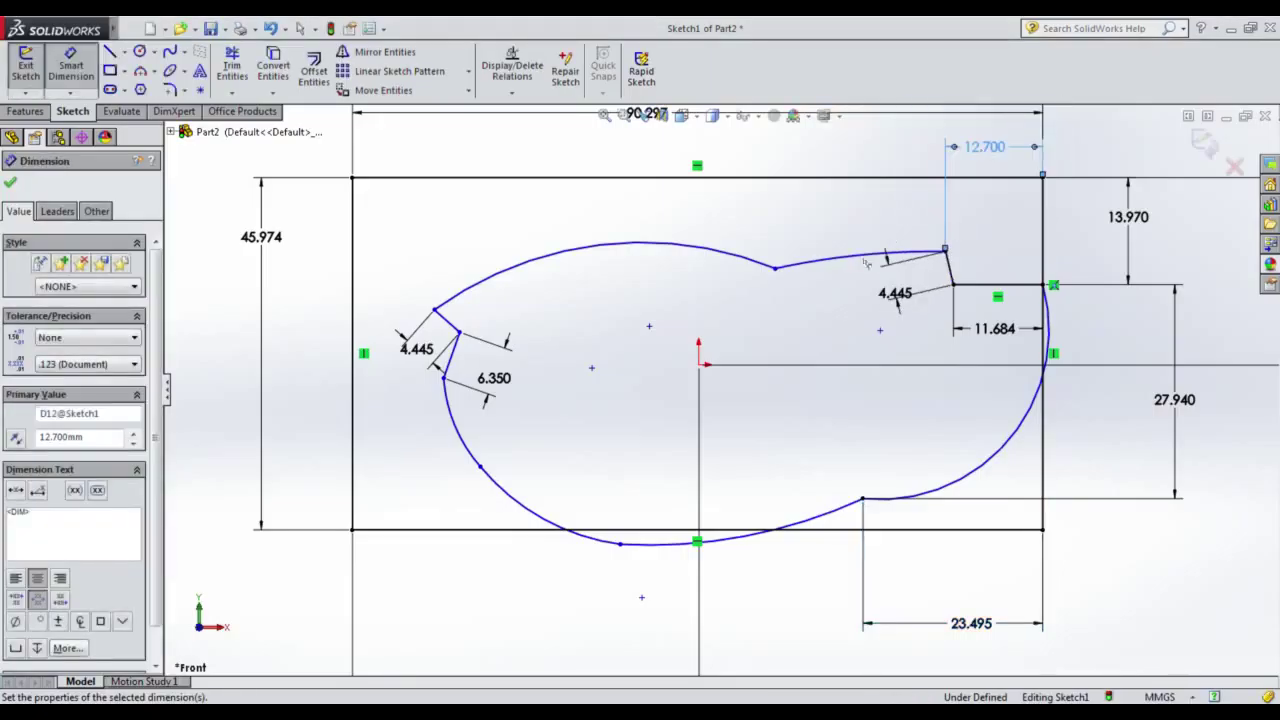
Dimension the top spline point 32.893 from the rectangle's left edge.
{"action": "left_click", "coordinate": [776, 270]}
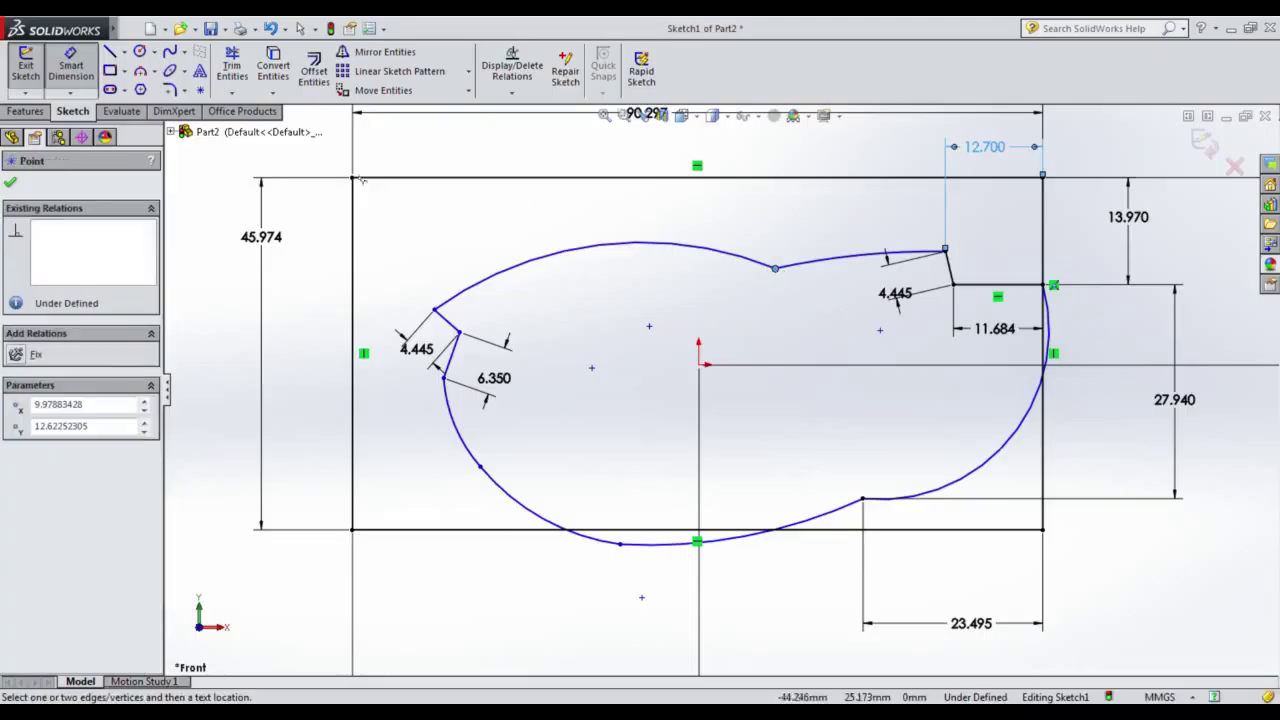
{"action": "left_click", "coordinate": [352, 200]}
{"action": "left_click", "coordinate": [427, 153]}
{"action": "type", "text": "32.893"}
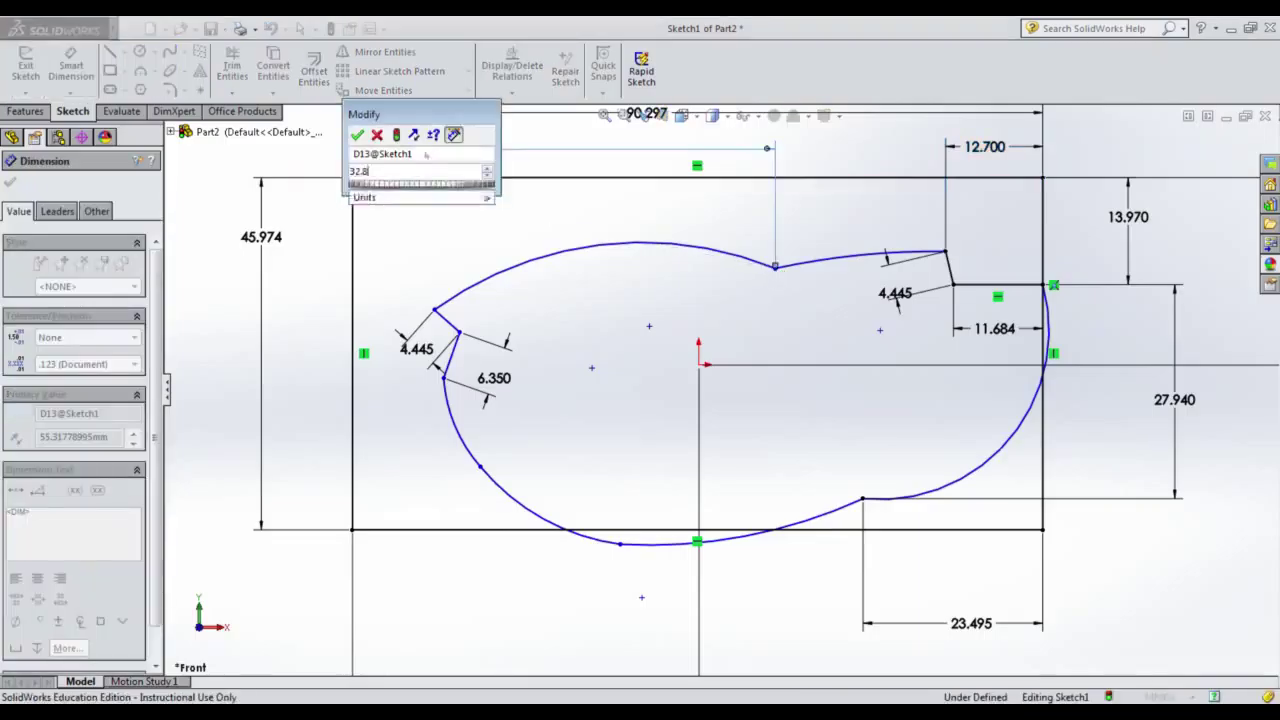
{"action": "key", "text": "Return"}
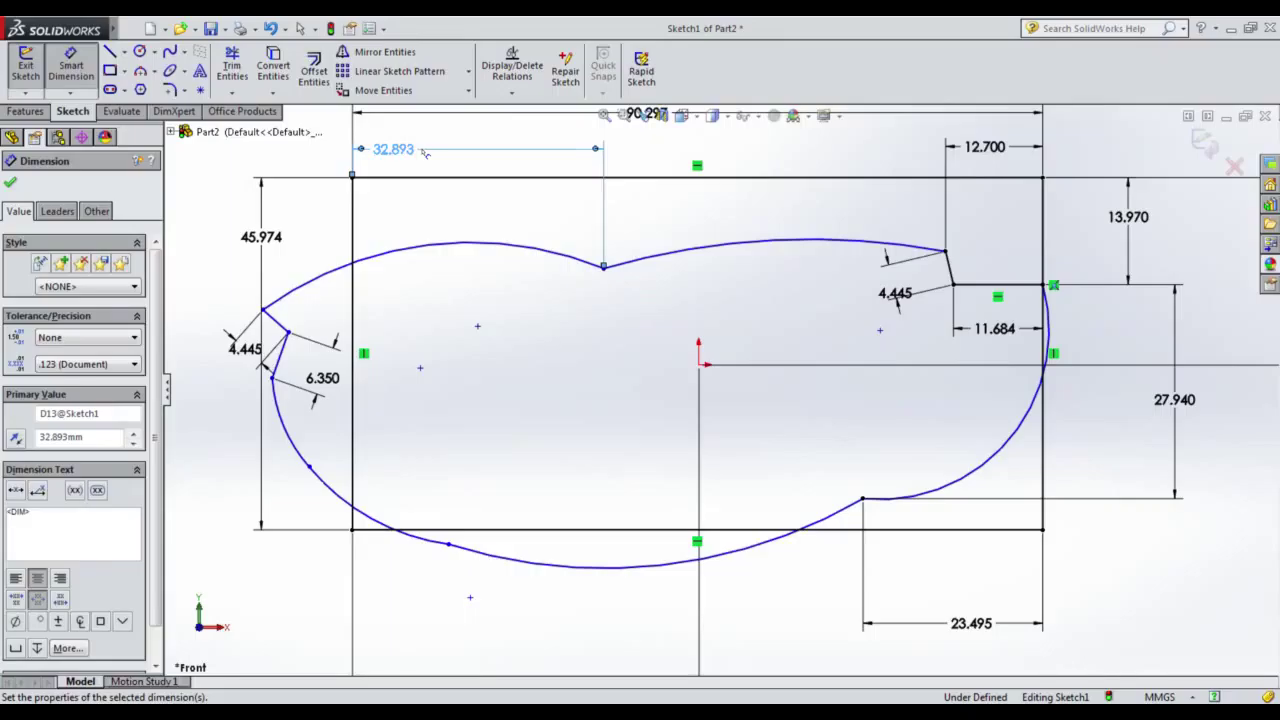
Set three 0 distances so the outline touches the rectangle's top, left and bottom edges.
{"action": "left_click", "coordinate": [603, 267]}
{"action": "left_click", "coordinate": [610, 178]}
{"action": "left_click", "coordinate": [566, 205]}
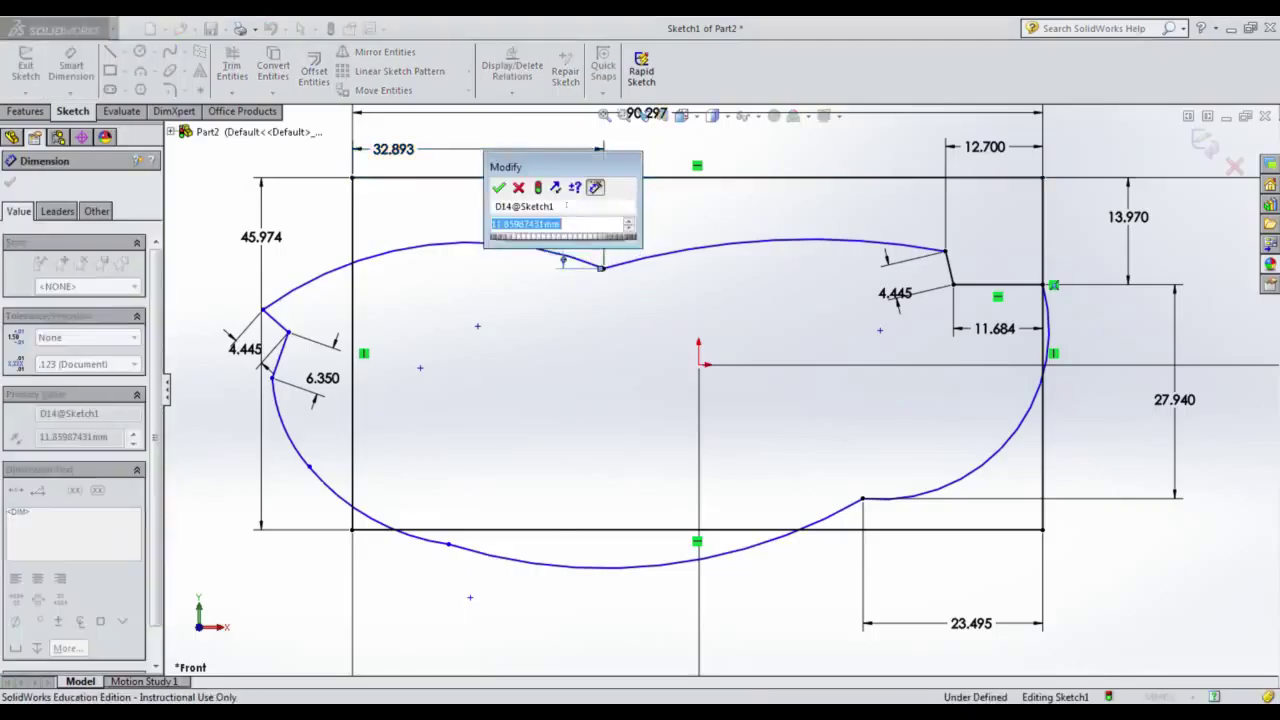
{"action": "type", "text": "0"}
{"action": "key", "text": "Return"}
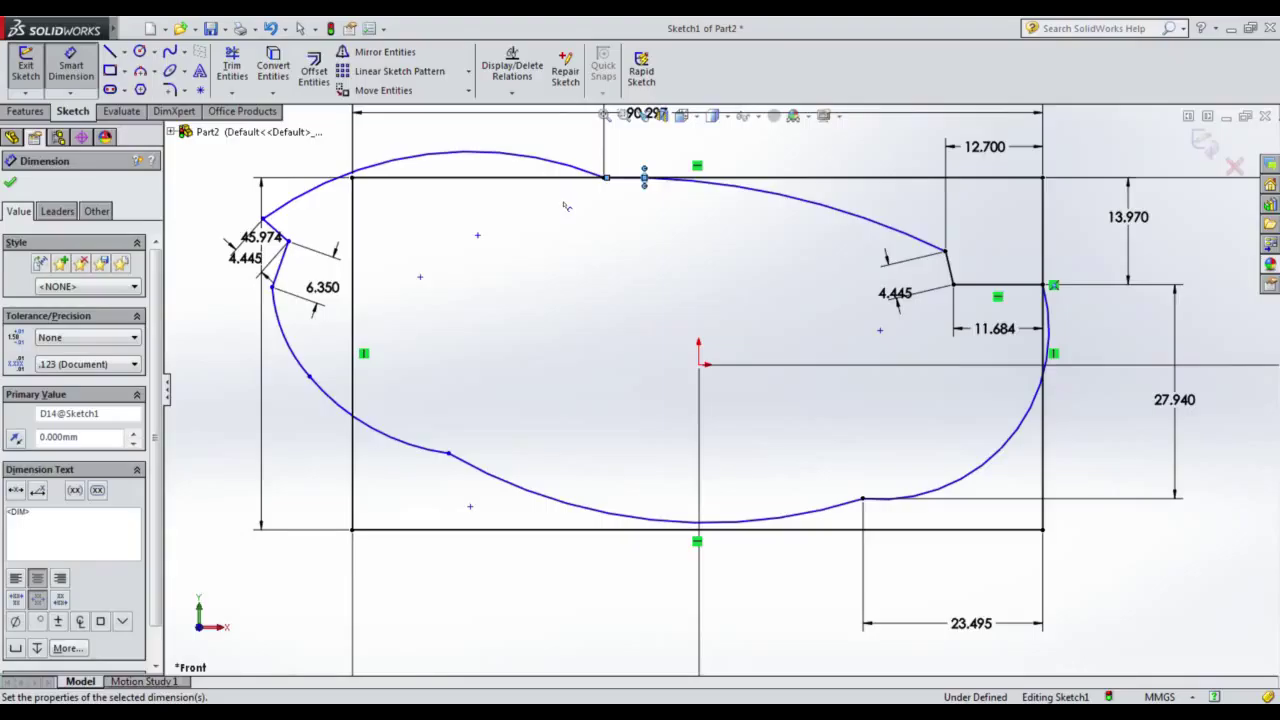
{"action": "left_click", "coordinate": [262, 218]}
{"action": "left_click", "coordinate": [352, 240]}
{"action": "left_click", "coordinate": [312, 221]}
{"action": "type", "text": "0"}
{"action": "key", "text": "Return"}
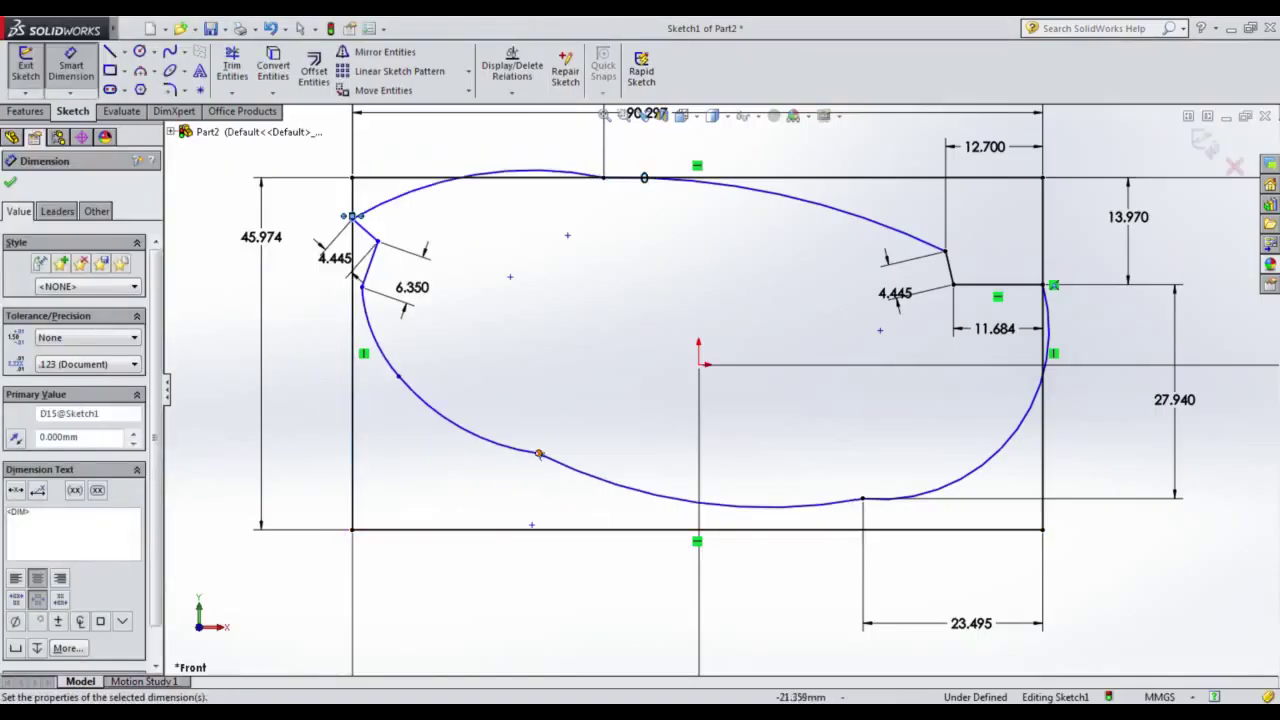
{"action": "left_click", "coordinate": [538, 453]}
{"action": "left_click", "coordinate": [510, 529]}
{"action": "left_click", "coordinate": [453, 494]}
{"action": "type", "text": "0"}
{"action": "key", "text": "Return"}
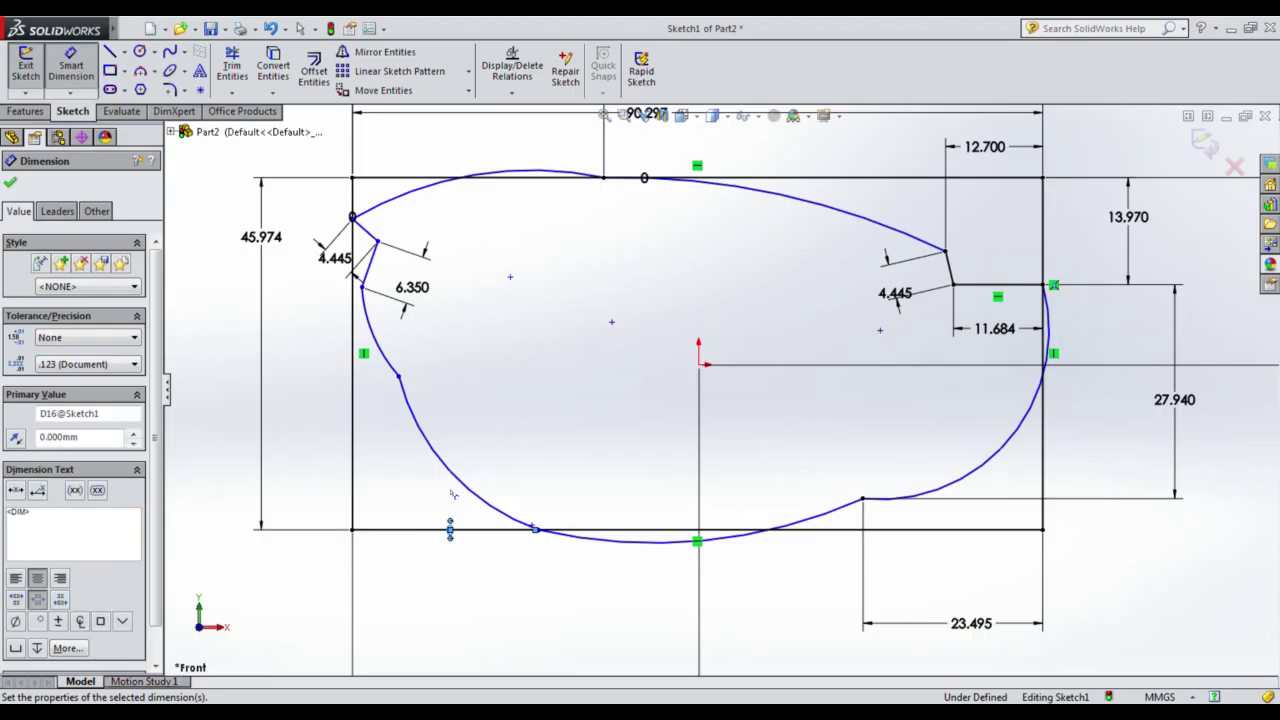
Draw an arc from the bottom notch up to the right corner.
{"action": "key", "text": "Escape"}
{"action": "left_click_drag", "start_coordinate": [862, 498], "coordinate": [1043, 285]}
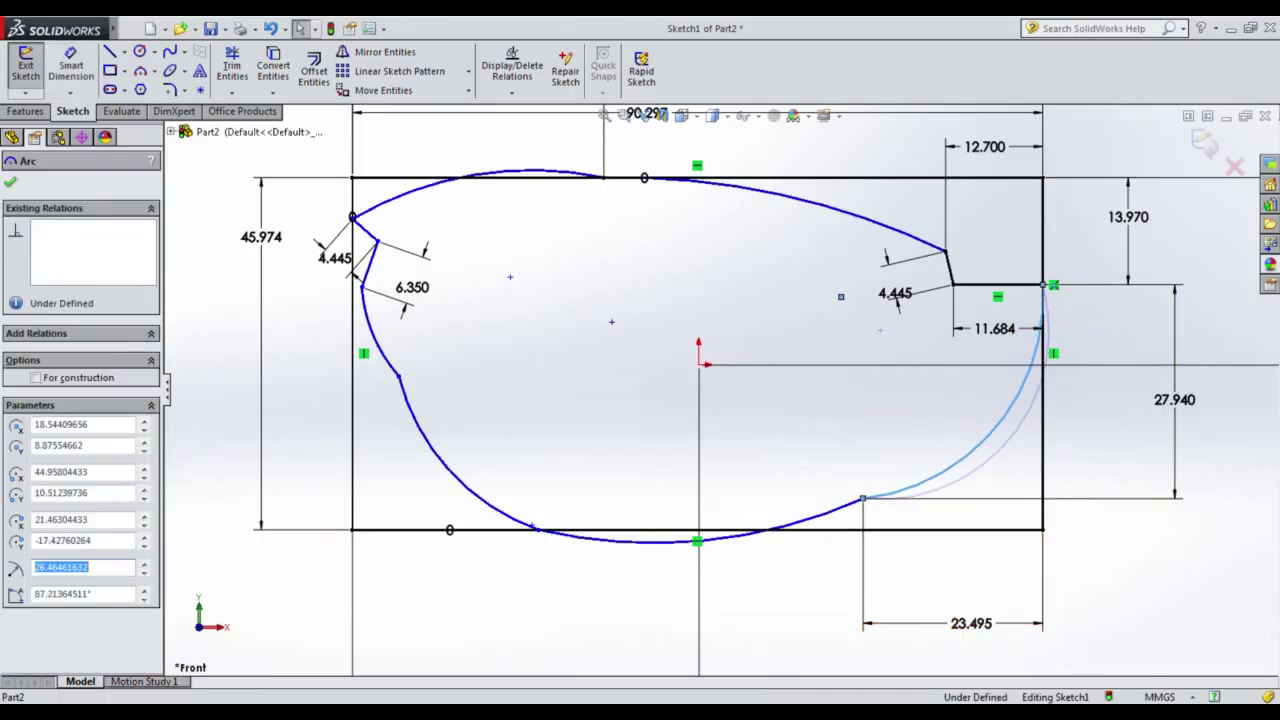
{"action": "left_click", "coordinate": [984, 447]}
Draw a bottom arc bending out to the lower-left point, and finish the upper-left arc.
{"action": "left_click_drag", "start_coordinate": [862, 498], "coordinate": [652, 517]}
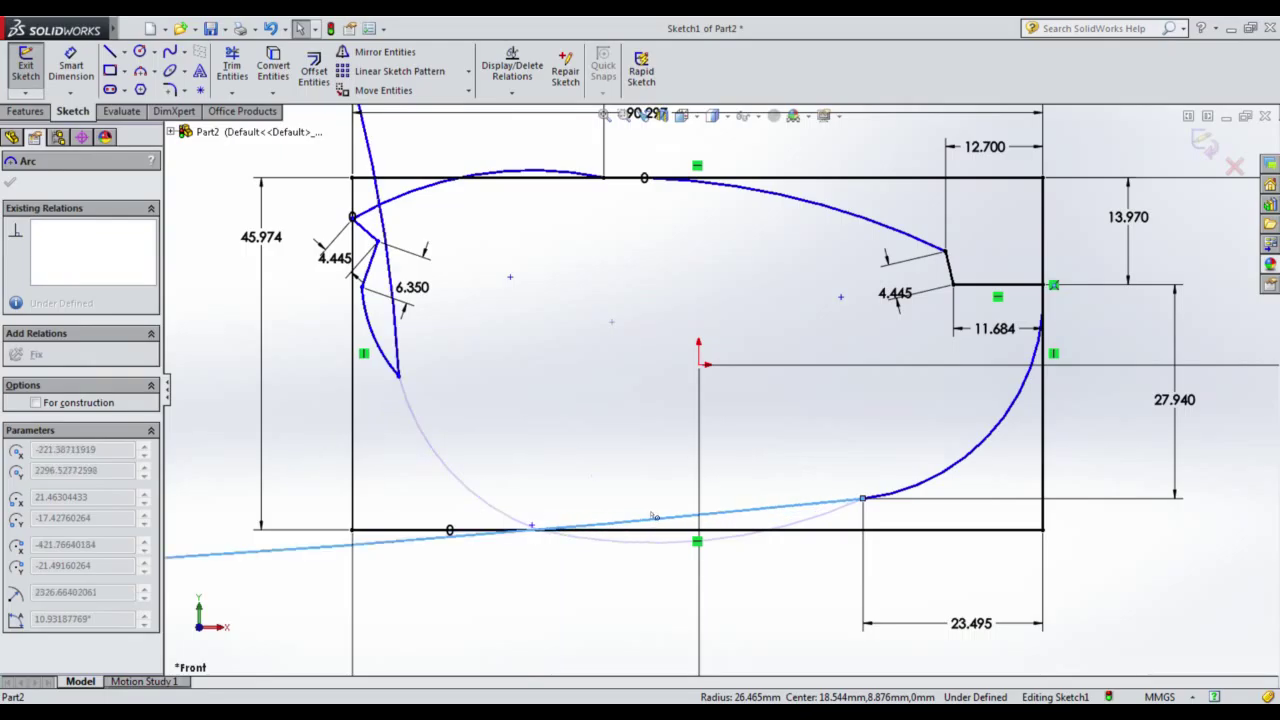
{"action": "left_click_drag", "start_coordinate": [652, 517], "coordinate": [537, 530]}
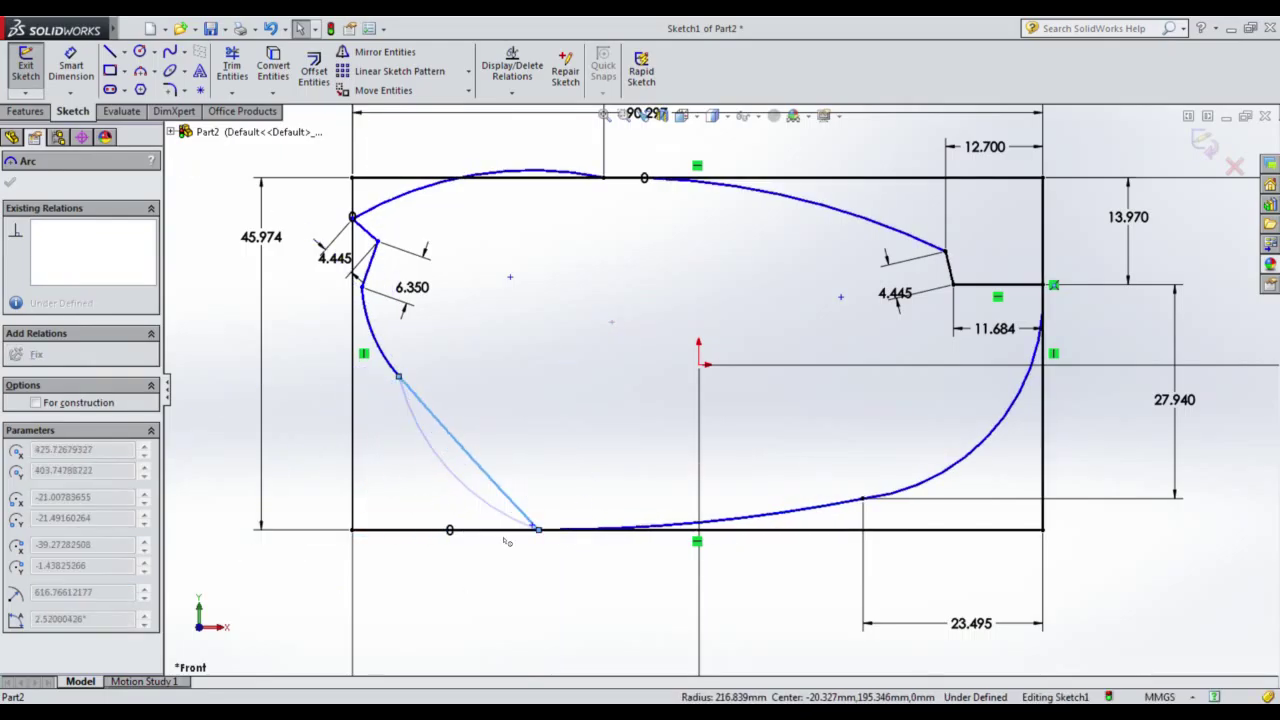
{"action": "left_click", "coordinate": [358, 430]}
{"action": "key", "text": "Escape"}
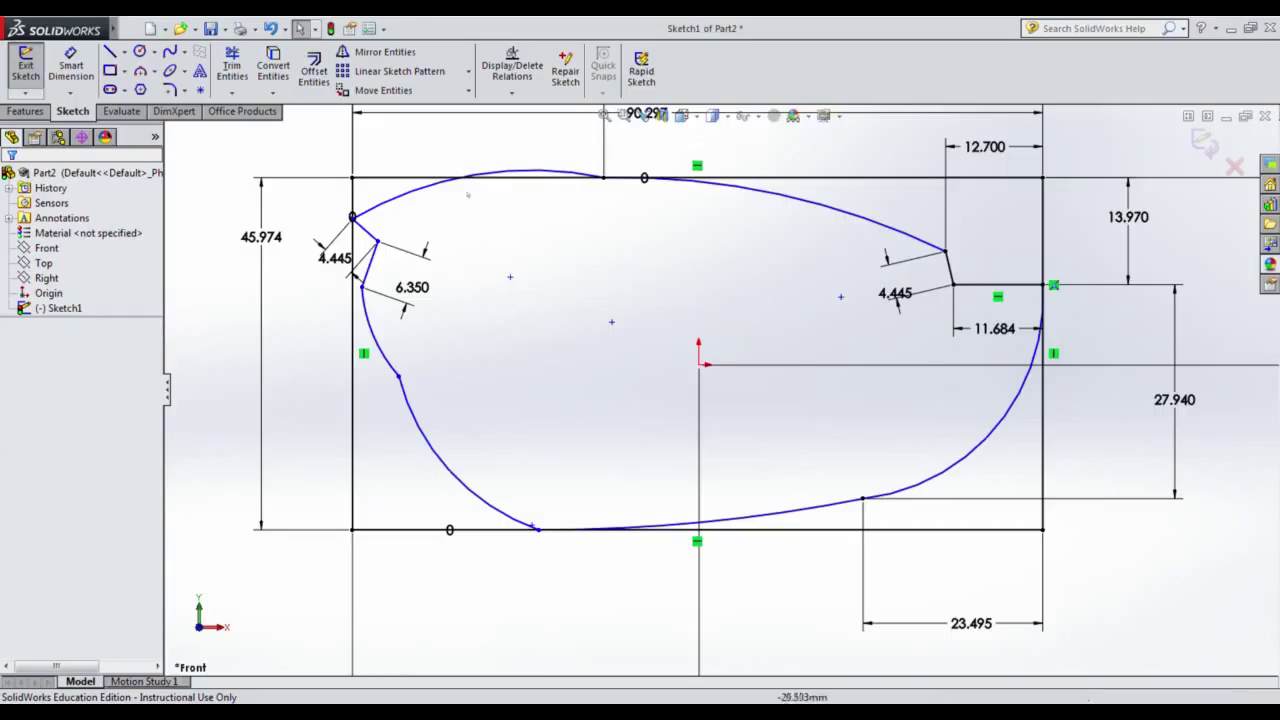
{"action": "left_click", "coordinate": [455, 194]}
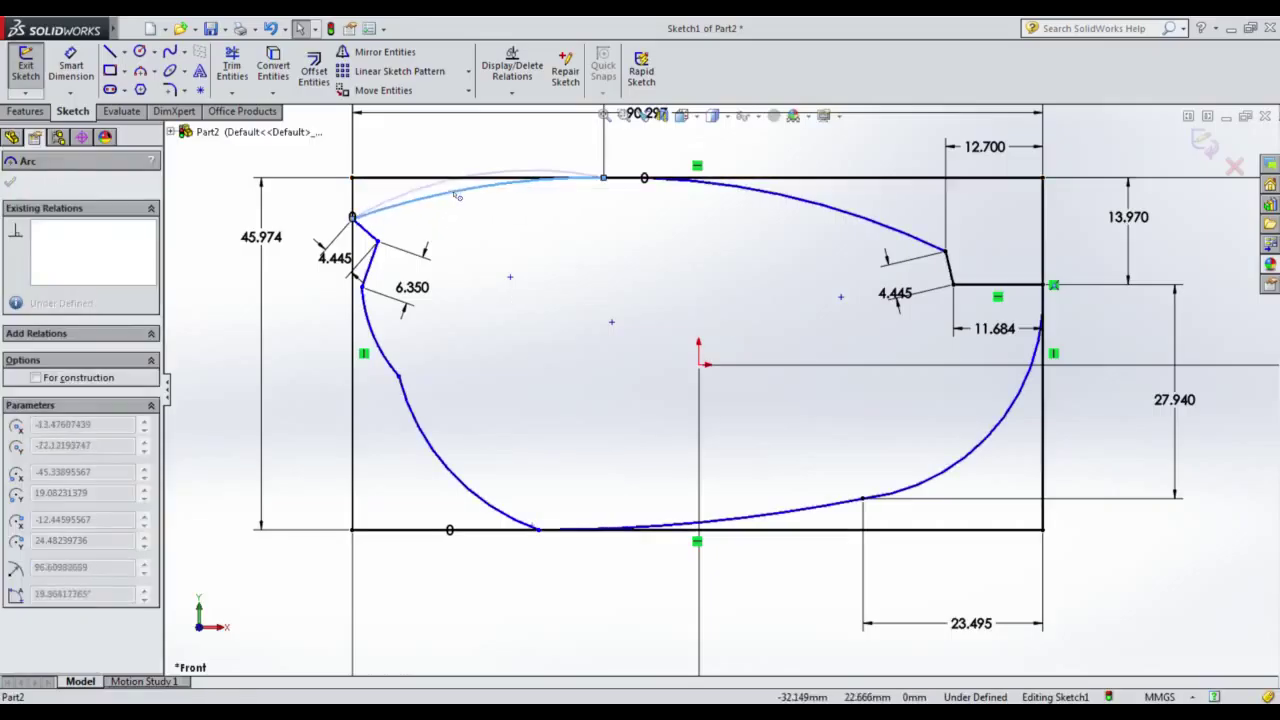
{"action": "key", "text": "Escape"}
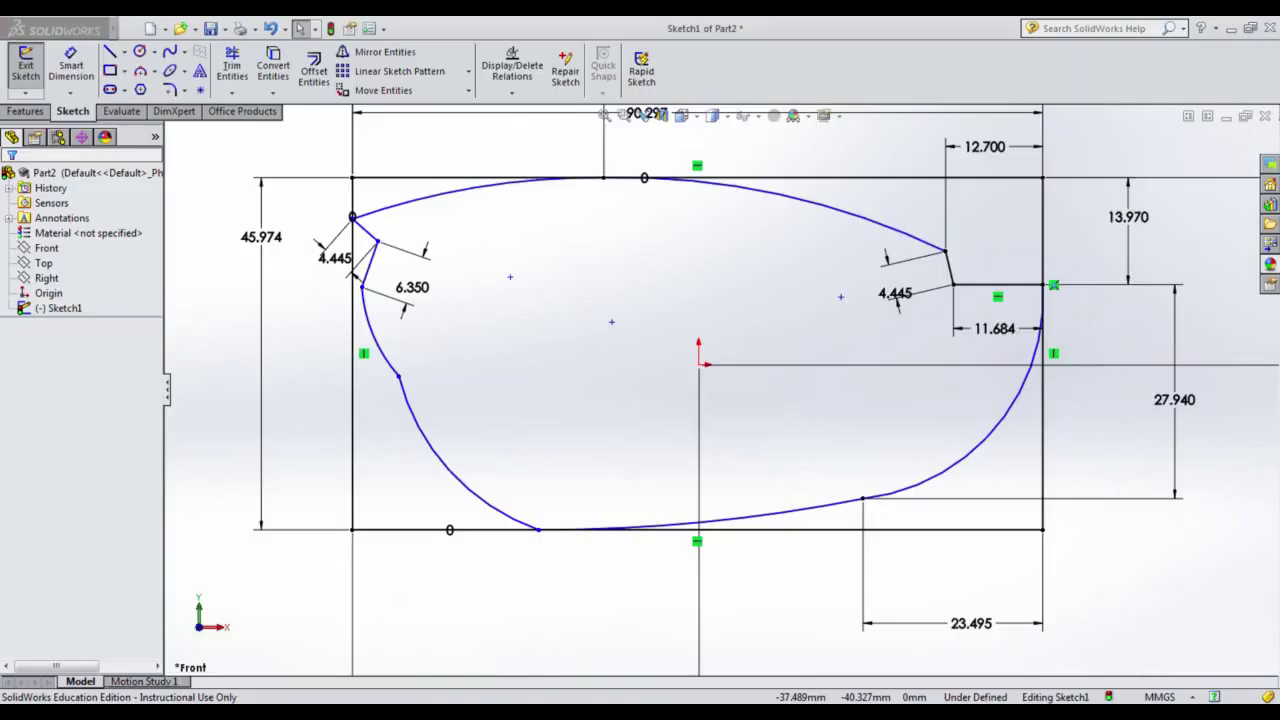
Add an 11.684 vertical dimension from the lower-left curve point to the bottom line.
{"action": "left_click", "coordinate": [70, 64]}
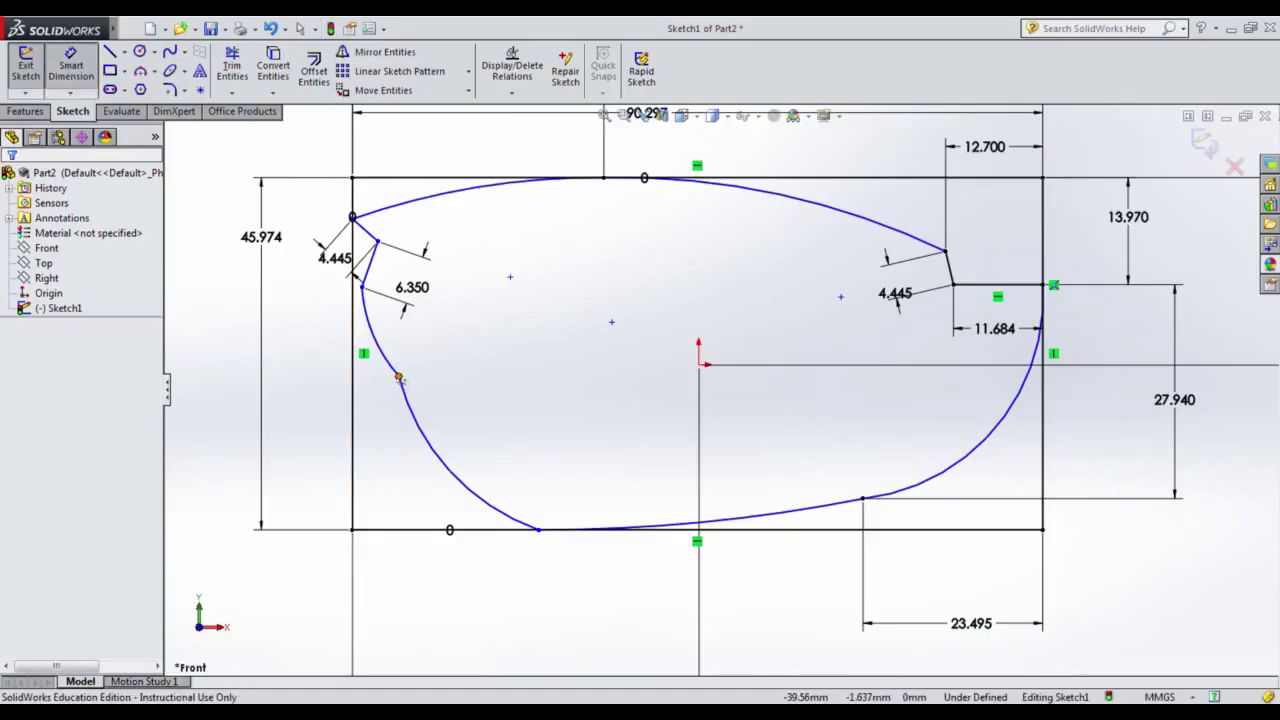
{"action": "left_click", "coordinate": [398, 377]}
{"action": "left_click", "coordinate": [420, 530]}
{"action": "left_click", "coordinate": [213, 453]}
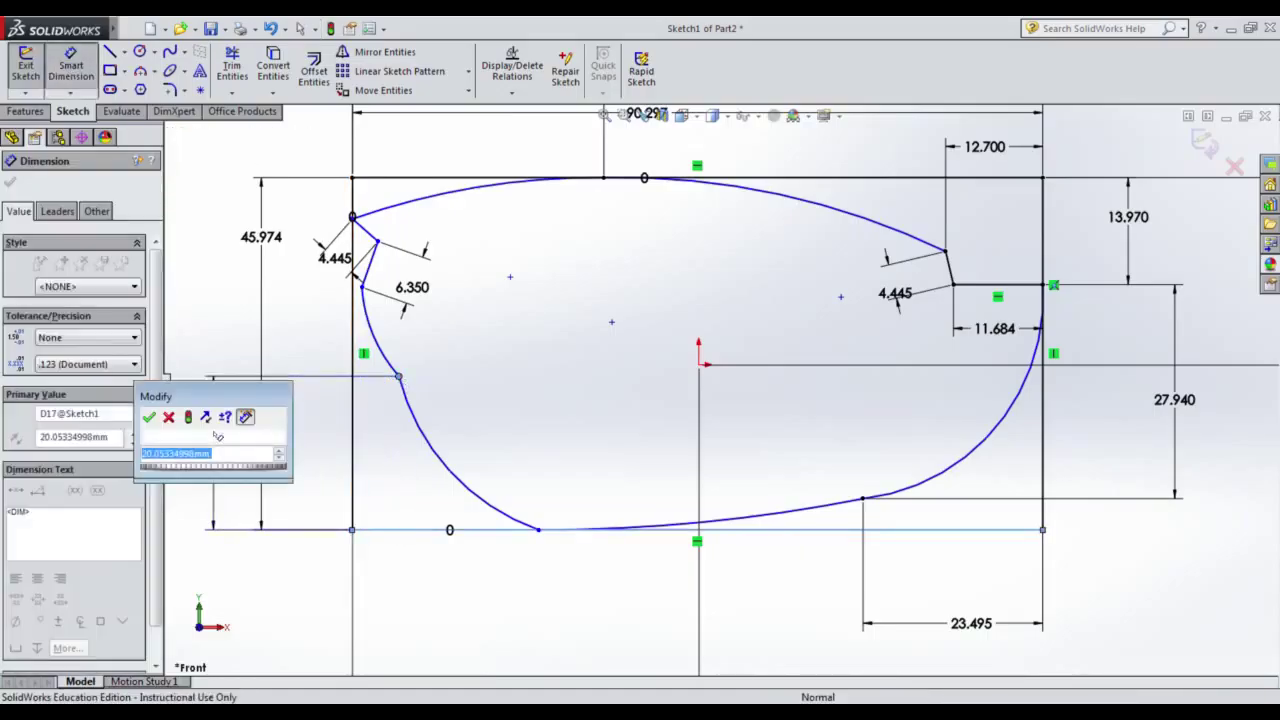
{"action": "type", "text": "11.684"}
{"action": "key", "text": "Return"}
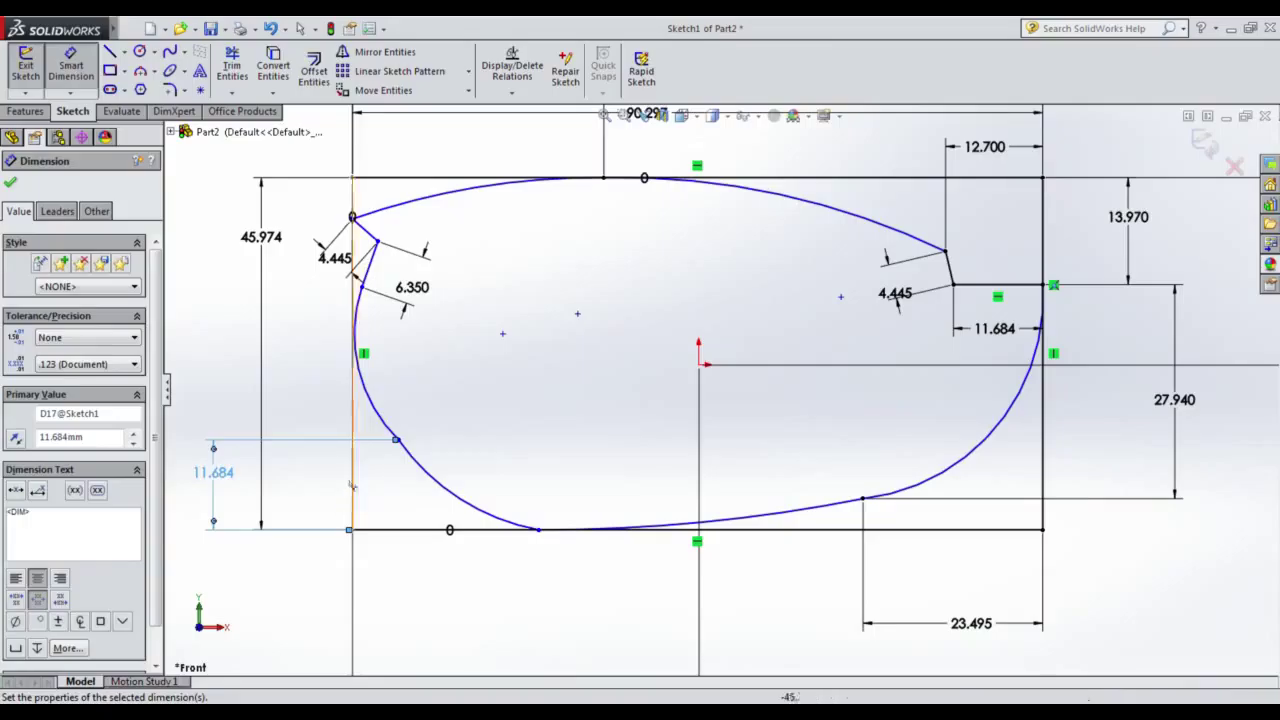
{"action": "left_click", "coordinate": [537, 536]}
{"action": "left_click", "coordinate": [751, 408]}
{"action": "key", "text": "Escape"}
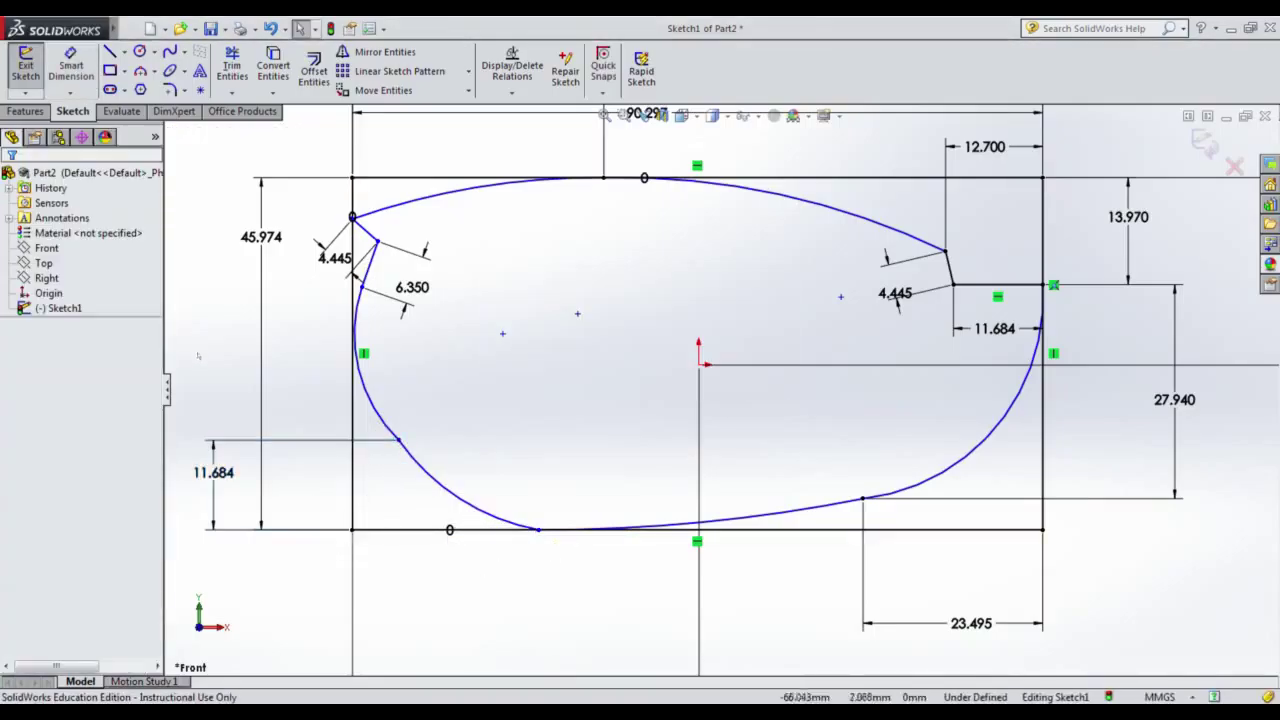
Add a 25.400 horizontal and a 14.224 vertical dimension to the lower-left curve point.
{"action": "left_click", "coordinate": [537, 530]}
{"action": "left_click", "coordinate": [398, 441]}
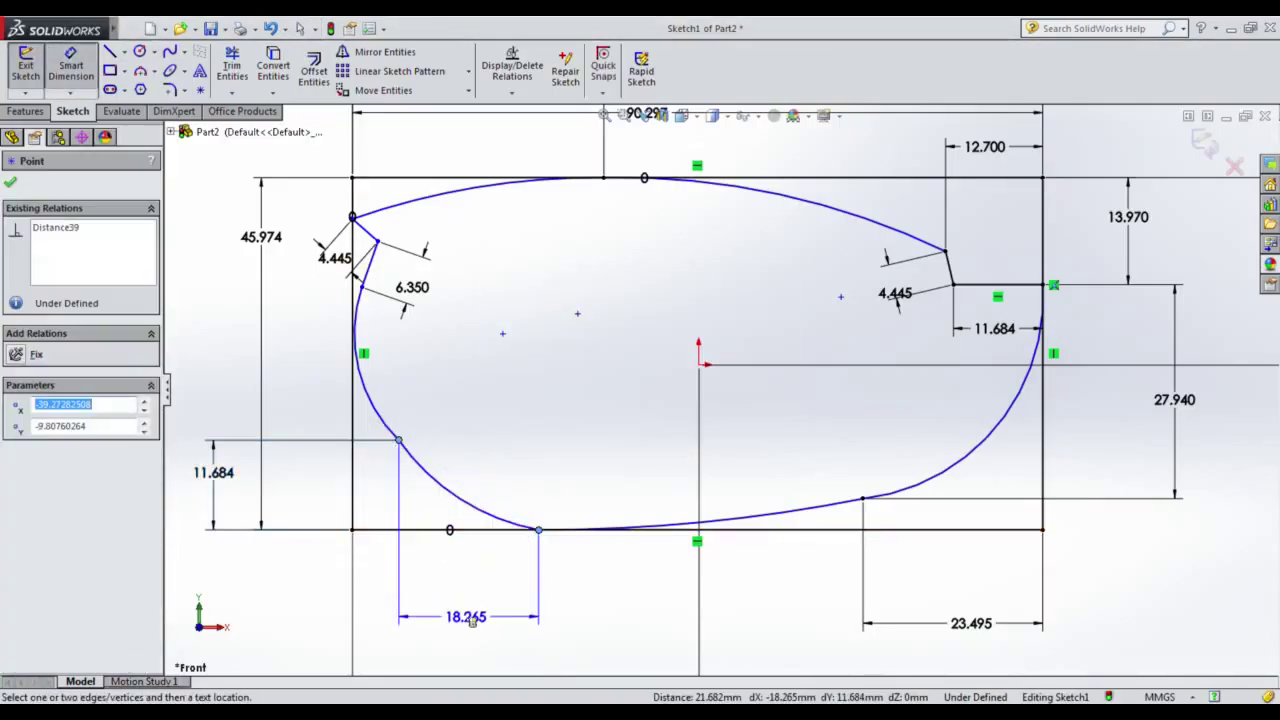
{"action": "left_click", "coordinate": [467, 612]}
{"action": "type", "text": "25.4"}
{"action": "key", "text": "Return"}
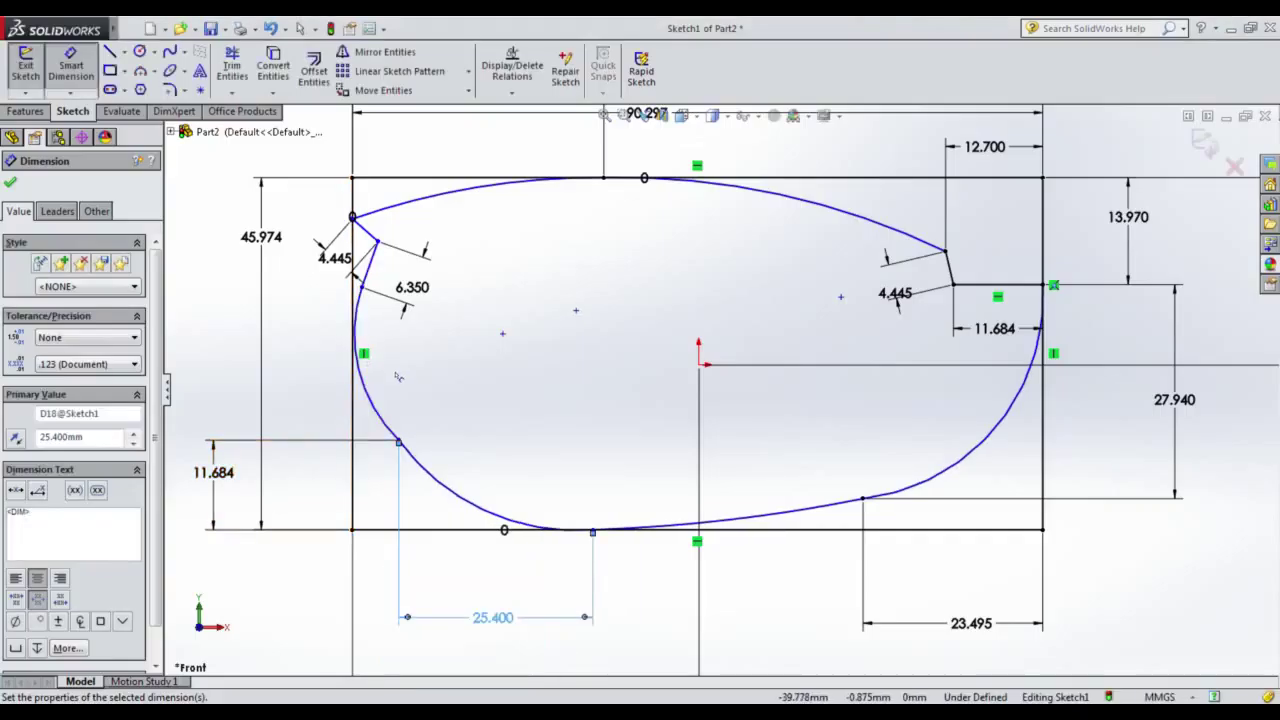
{"action": "left_click", "coordinate": [398, 441]}
{"action": "left_click", "coordinate": [362, 287]}
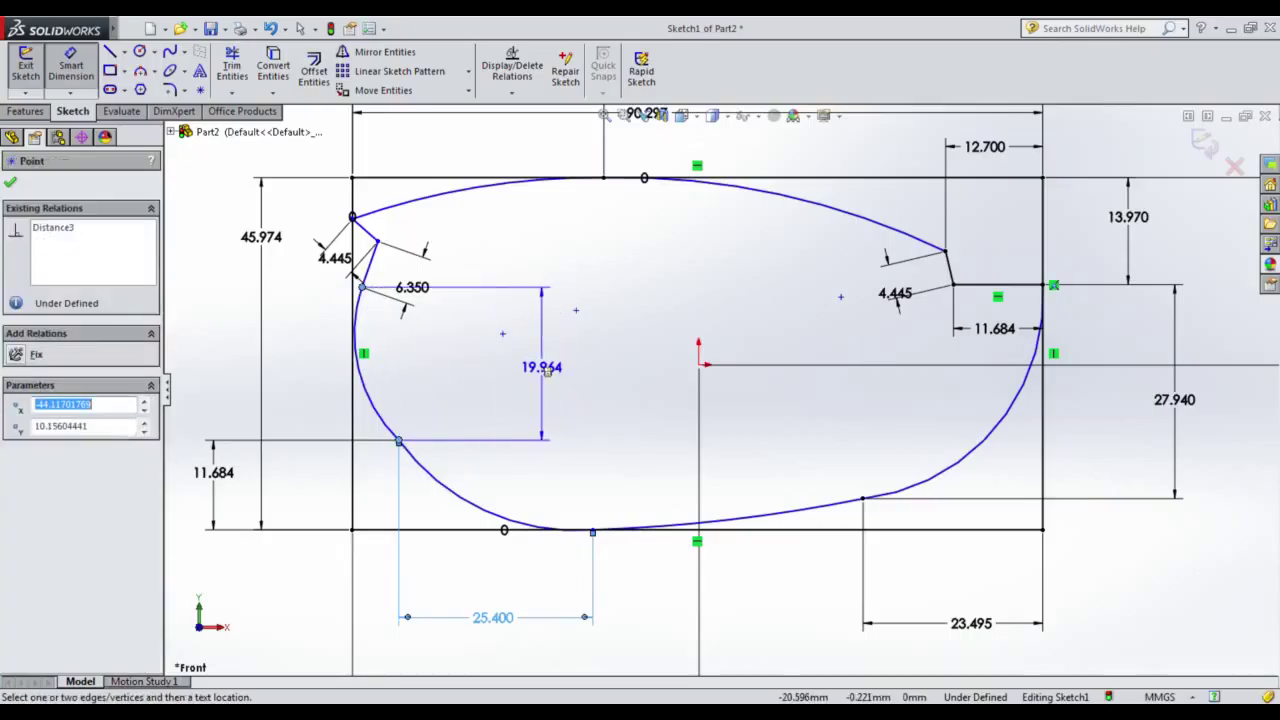
{"action": "left_click", "coordinate": [547, 370]}
{"action": "type", "text": "14.224"}
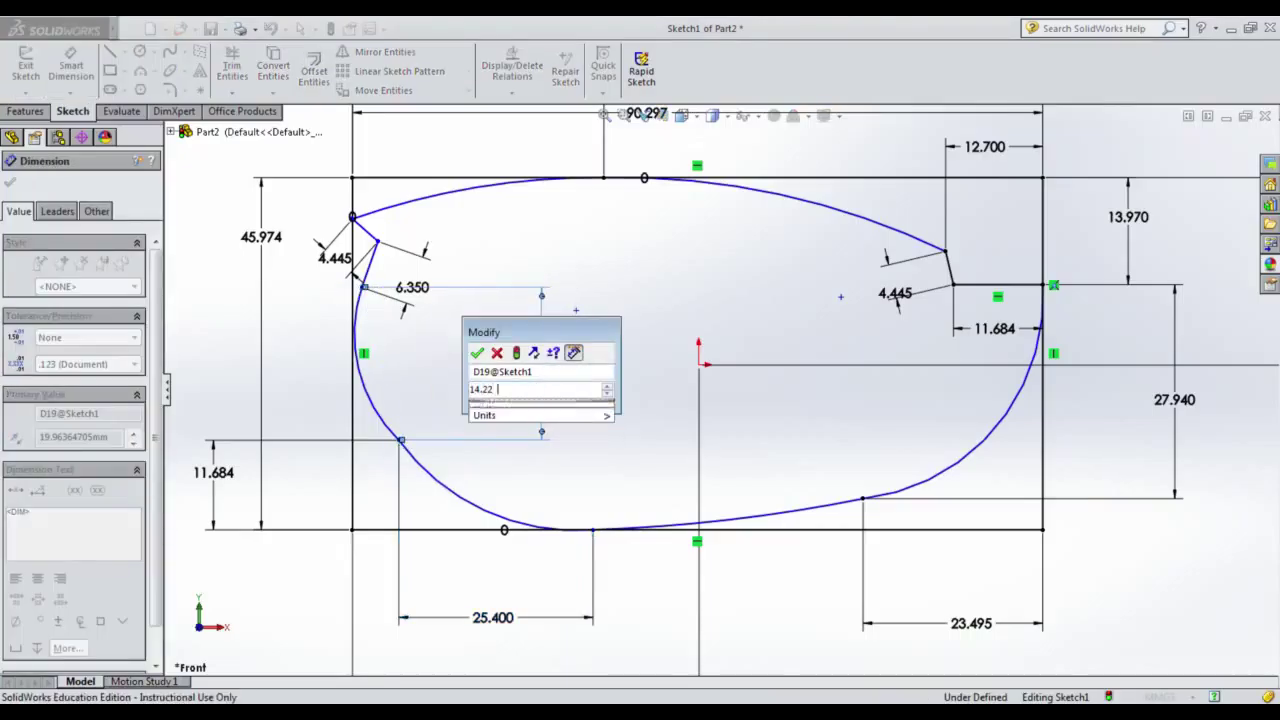
{"action": "key", "text": "Return"}
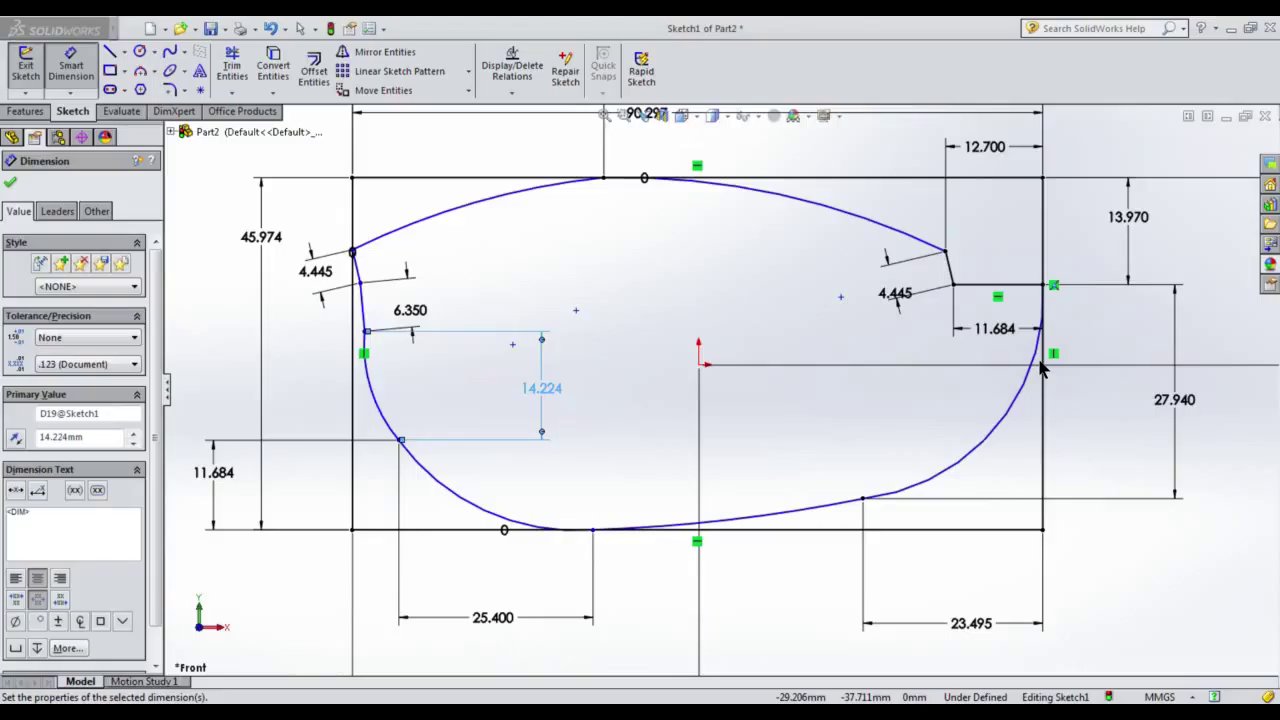
Set left-edge offsets of .095in (2.413) and 2.667, then exit the sketch.
{"action": "left_click", "coordinate": [364, 333]}
{"action": "left_click", "coordinate": [353, 338]}
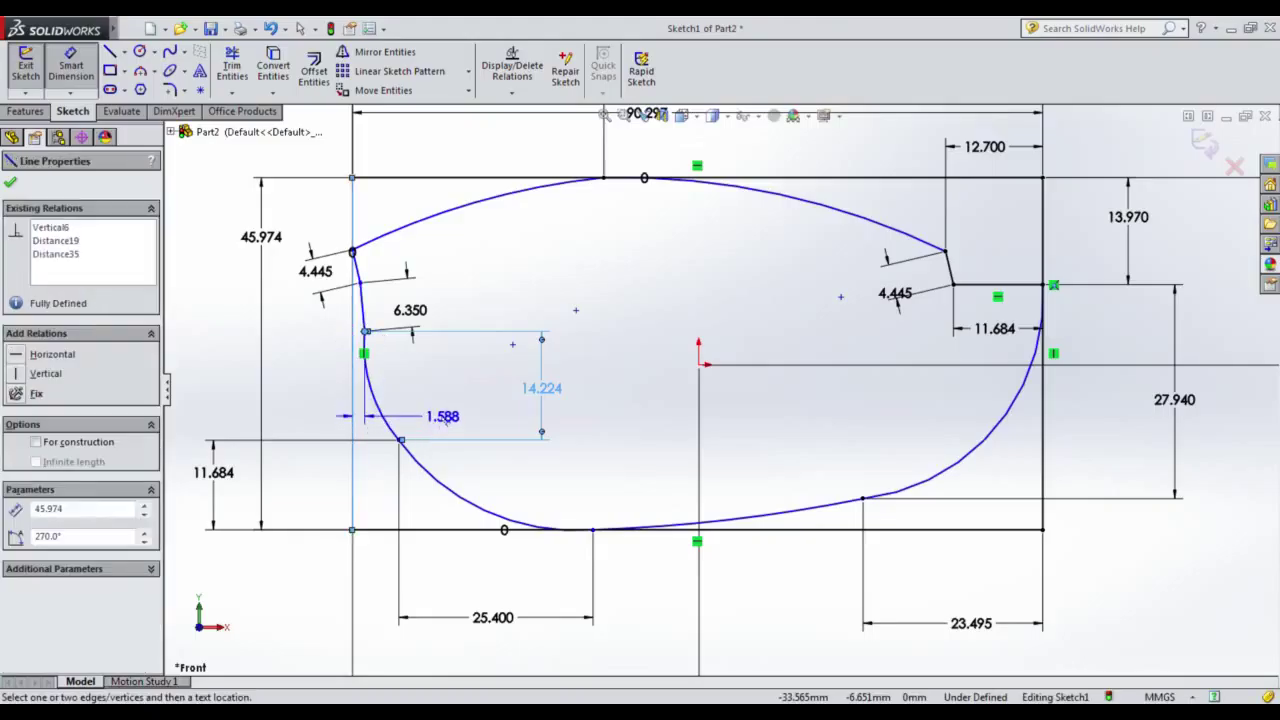
{"action": "left_click", "coordinate": [445, 418]}
{"action": "type", "text": ".095in"}
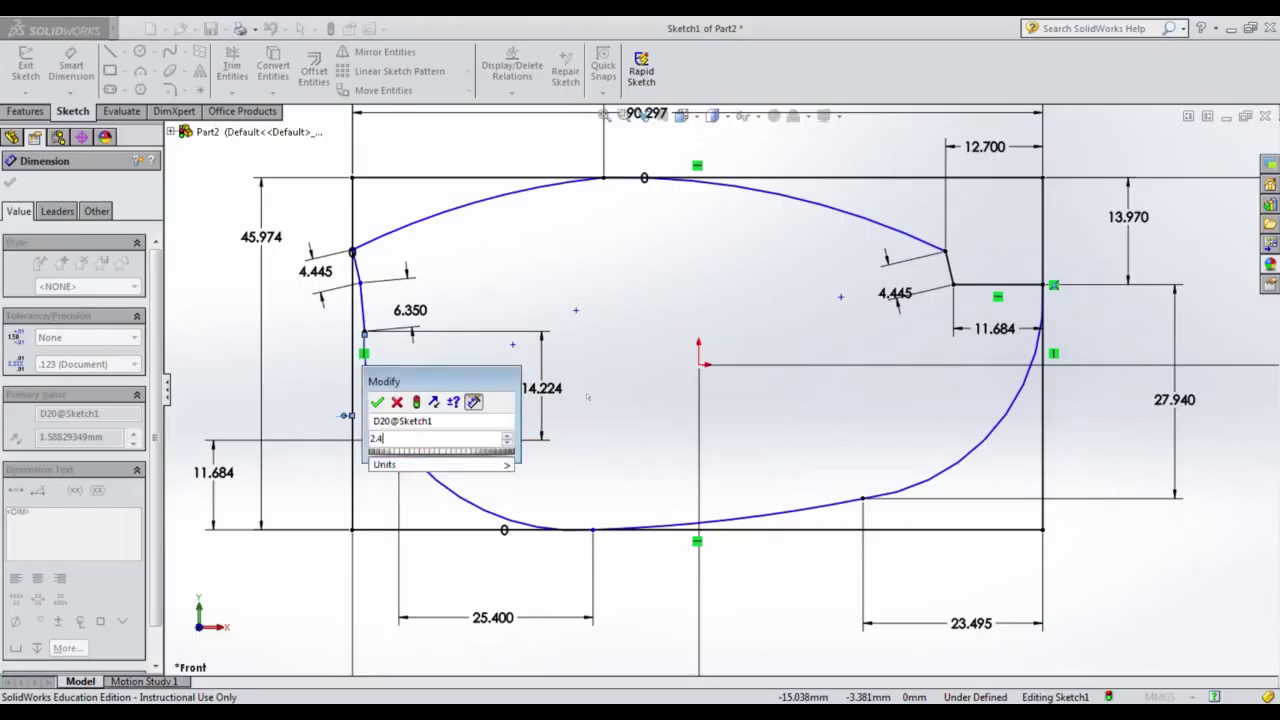
{"action": "key", "text": "Return"}
{"action": "left_click", "coordinate": [366, 283]}
{"action": "left_click", "coordinate": [352, 300]}
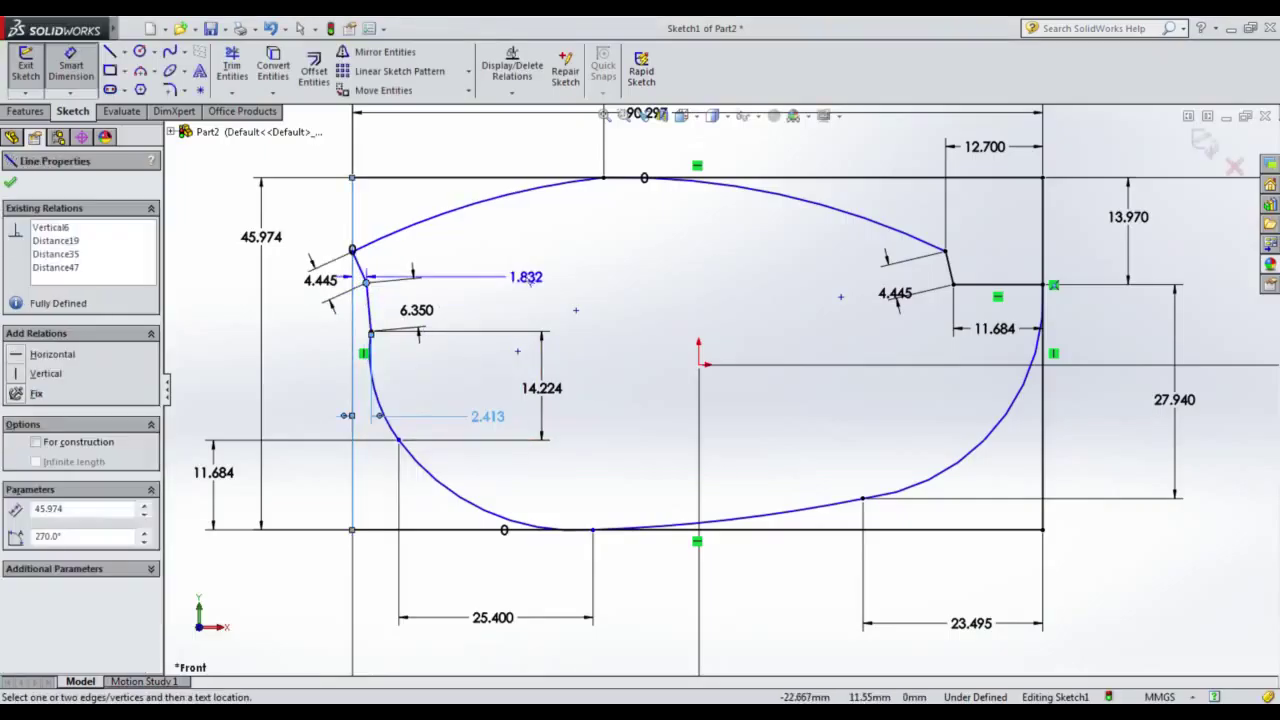
{"action": "left_click", "coordinate": [530, 283]}
{"action": "type", "text": "2.667"}
{"action": "key", "text": "Return"}
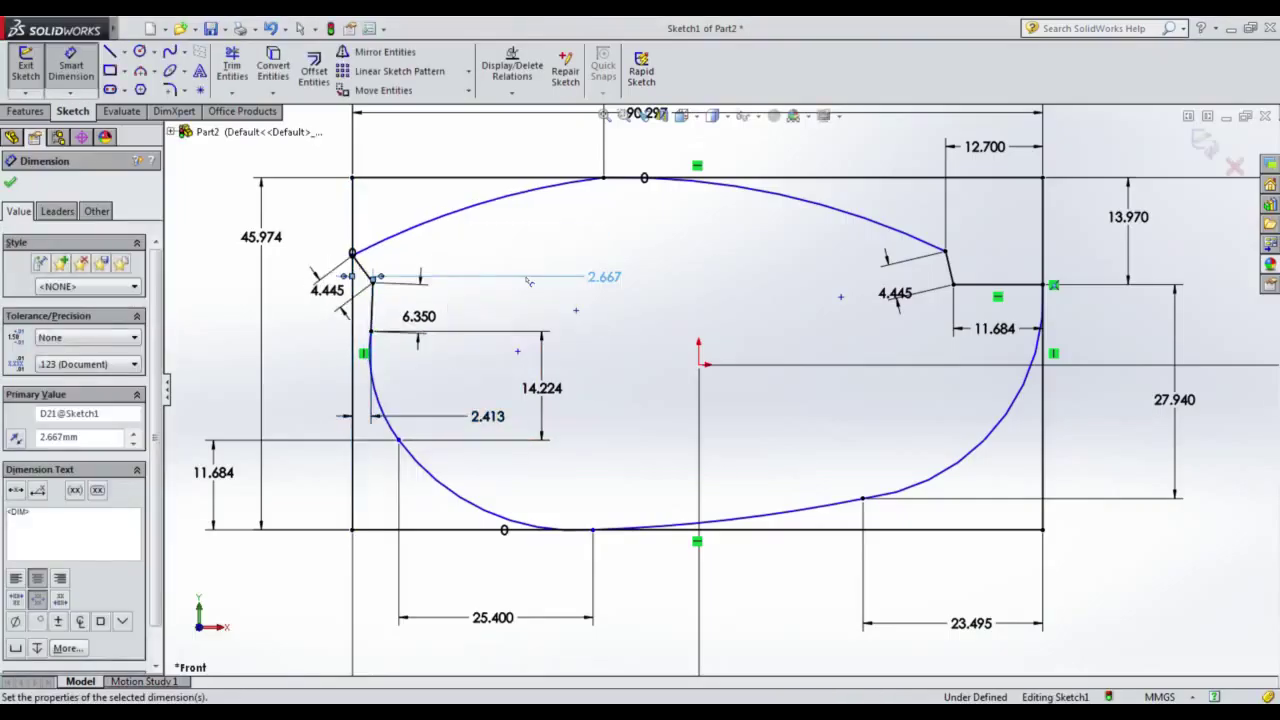
{"action": "key", "text": "Escape"}
{"action": "left_click", "coordinate": [1205, 145]}
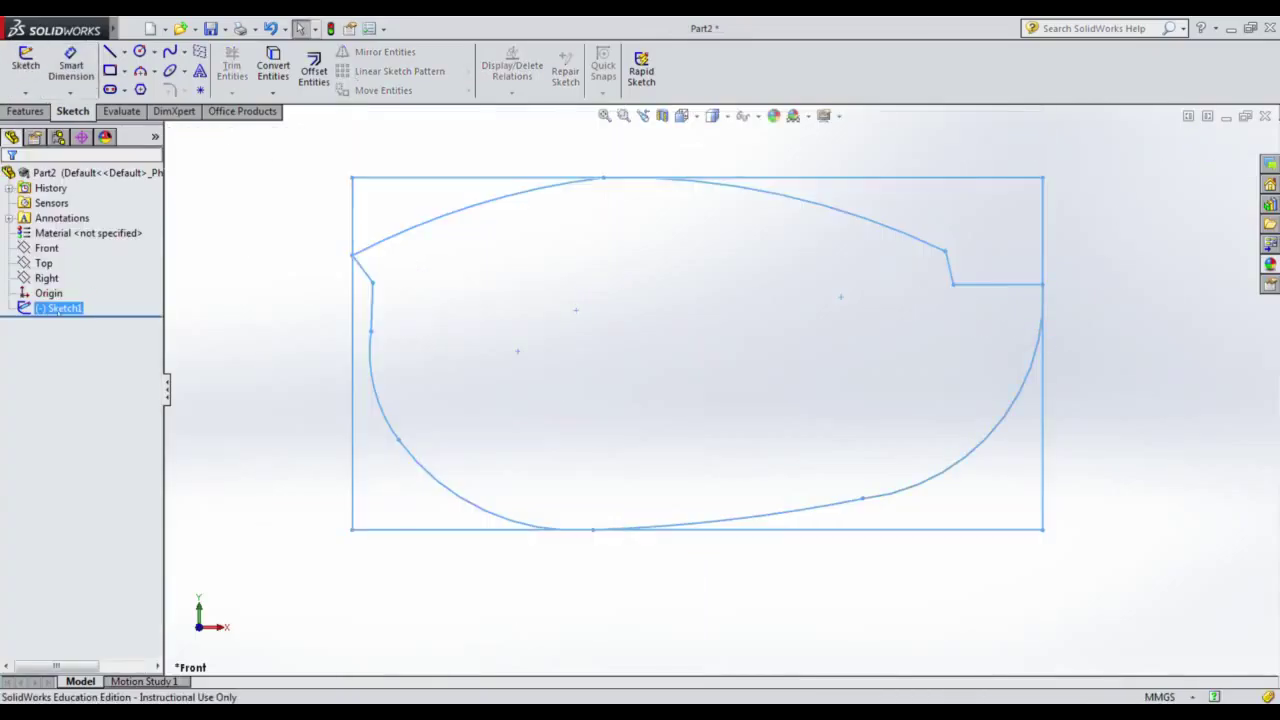
Reopen Sketch1 and delete the four bounding rectangle lines.
{"action": "double_click", "coordinate": [58, 310]}
{"action": "left_click", "coordinate": [42, 261]}
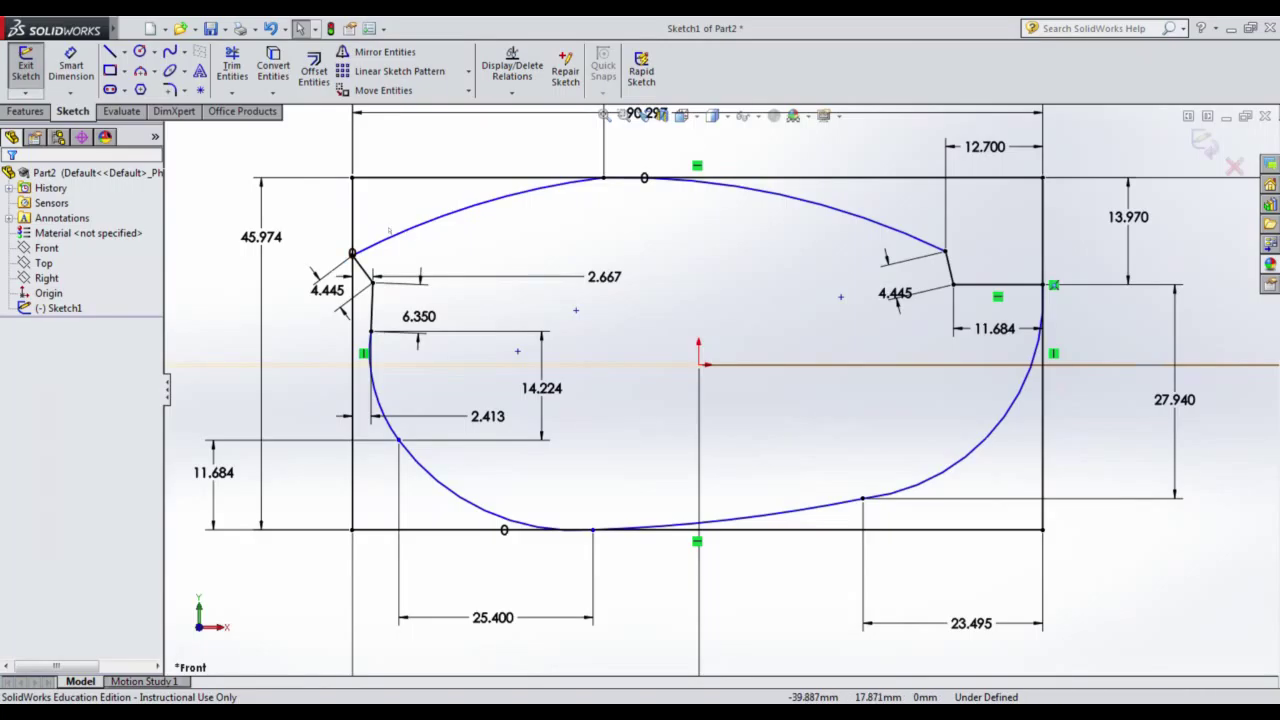
{"action": "left_click", "coordinate": [355, 197]}
{"action": "key", "text": "Delete"}
{"action": "left_click", "coordinate": [550, 369]}
{"action": "left_click", "coordinate": [640, 178]}
{"action": "key", "text": "Delete"}
{"action": "left_click", "coordinate": [550, 369]}
{"action": "left_click", "coordinate": [1043, 215]}
{"action": "key", "text": "Delete"}
{"action": "left_click", "coordinate": [550, 369]}
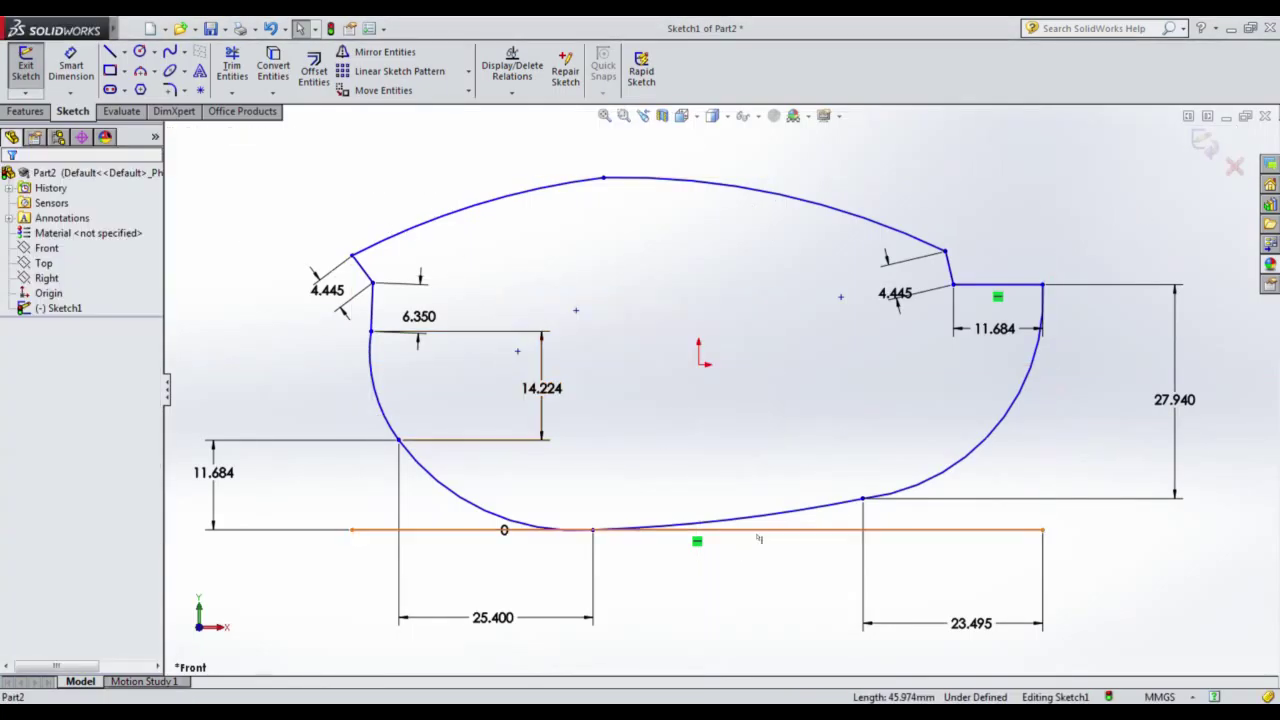
{"action": "left_click", "coordinate": [760, 530]}
{"action": "key", "text": "Delete"}
{"action": "left_click", "coordinate": [550, 369]}
Delete the leftover dimensions, including 25.400, 14.224, 11.684 and 27.940.
{"action": "left_click", "coordinate": [493, 617]}
{"action": "key", "text": "Delete"}
{"action": "left_click", "coordinate": [541, 388]}
{"action": "key", "text": "Delete"}
{"action": "left_click", "coordinate": [327, 290]}
{"action": "key", "text": "Delete"}
{"action": "left_click", "coordinate": [1007, 336]}
{"action": "left_click", "coordinate": [1174, 399], "text": "ctrl"}
{"action": "key", "text": "Delete"}
Fully define the lens sketch automatically and exit it.
{"action": "right_click", "coordinate": [1171, 403]}
{"action": "left_click", "coordinate": [1160, 646]}
{"action": "left_click", "coordinate": [29, 100]}
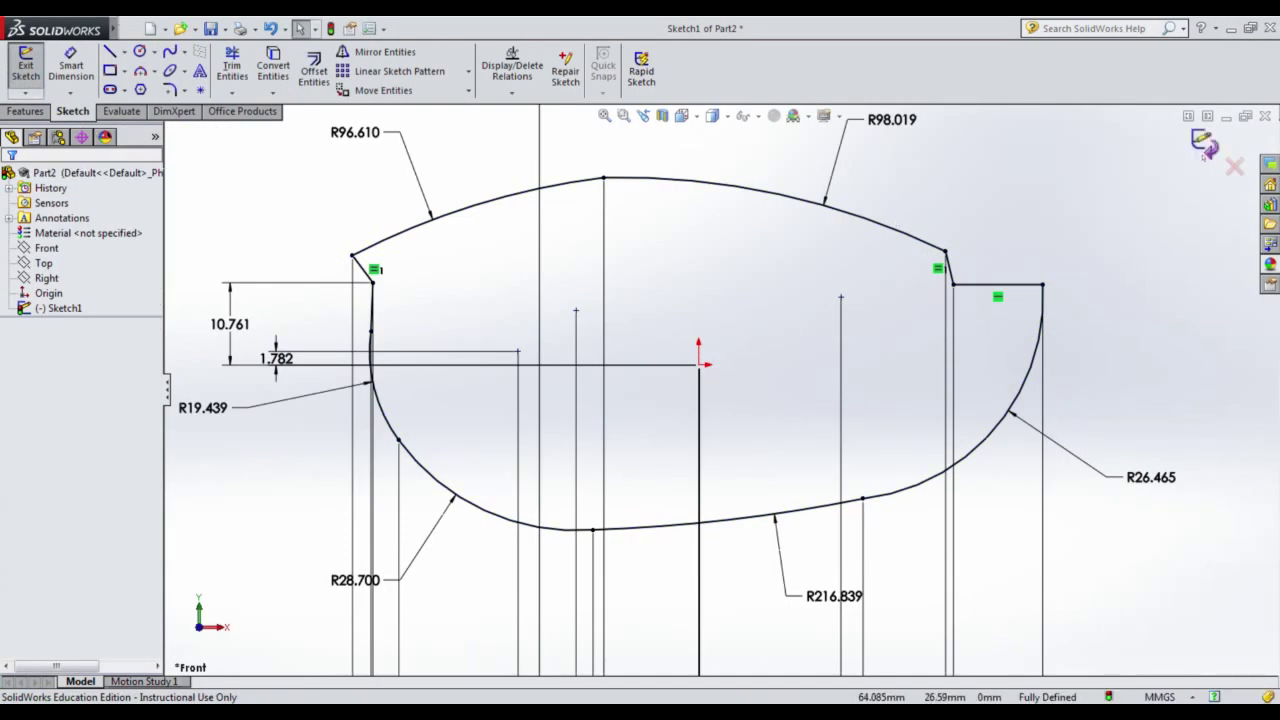
{"action": "left_click", "coordinate": [26, 65]}
Save the part as Lens_form_Left.
{"action": "left_click", "coordinate": [210, 28]}
{"action": "type", "text": "Lens_form_Left"}
{"action": "key", "text": "Return"}
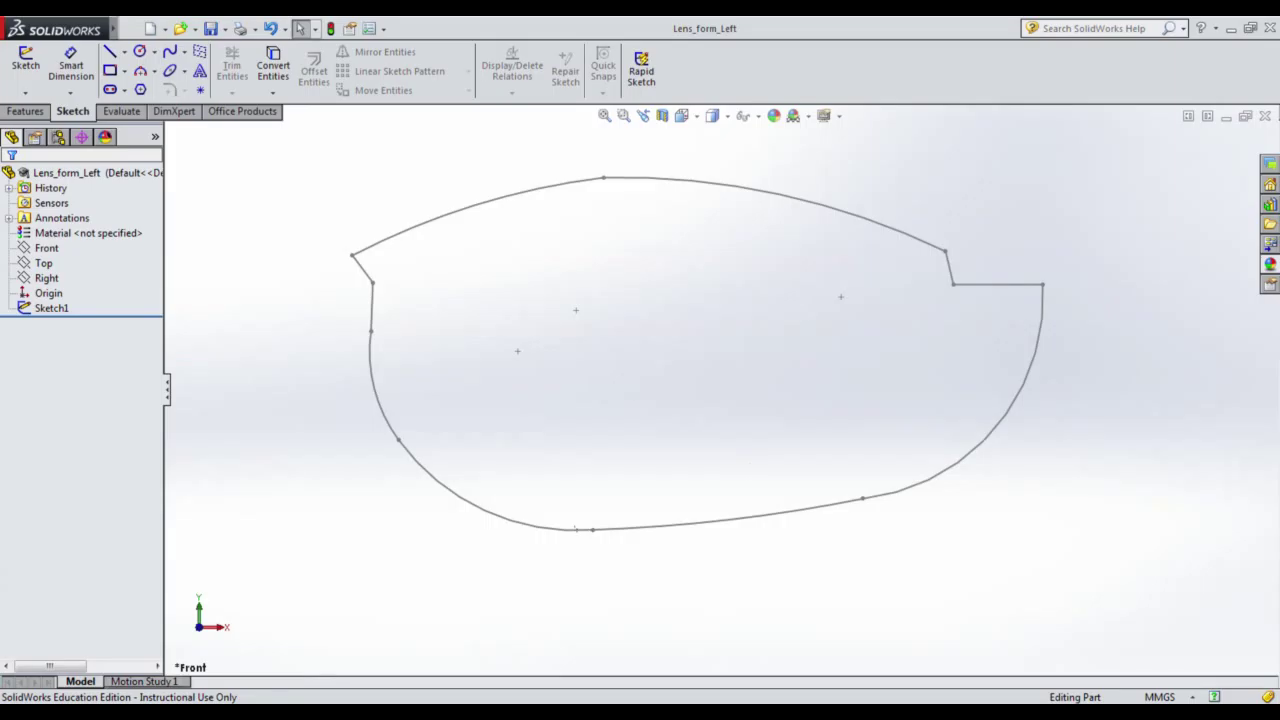
Extrude Sketch1 as a Blind boss 1.27 mm deep.
{"action": "left_click", "coordinate": [51, 308]}
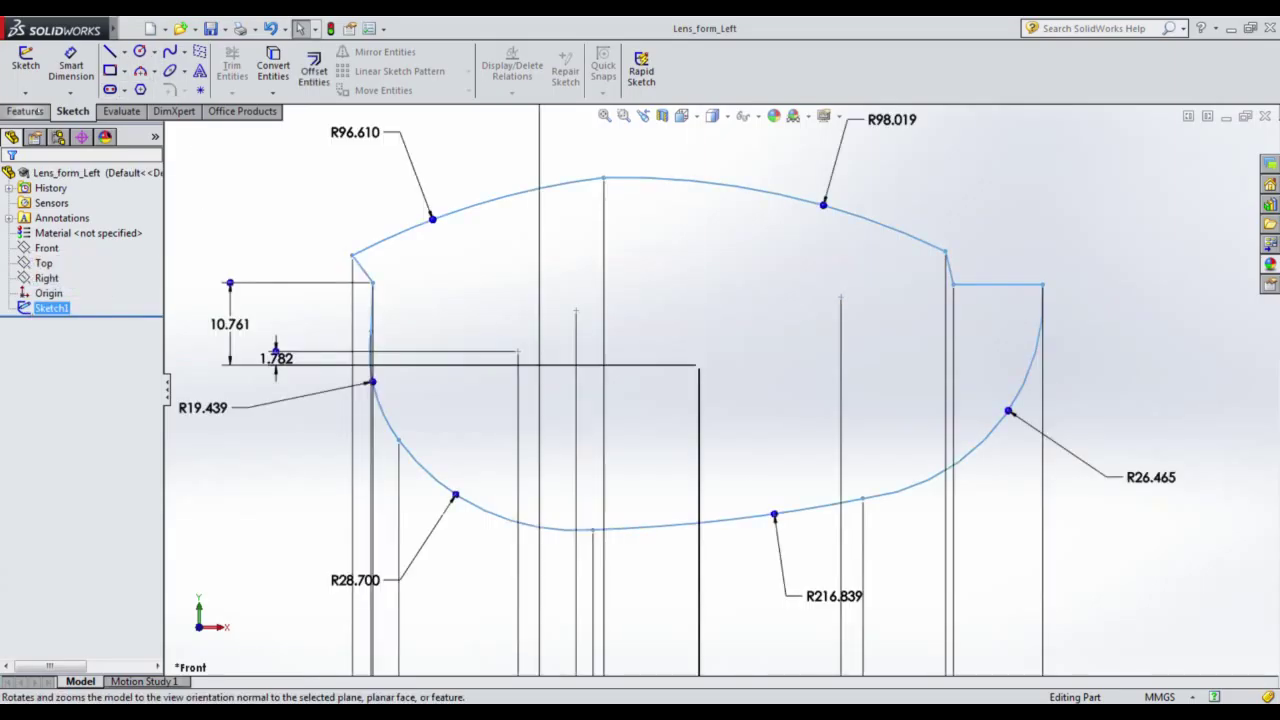
{"action": "left_click", "coordinate": [25, 111]}
{"action": "left_click", "coordinate": [33, 70]}
{"action": "left_click", "coordinate": [703, 415]}
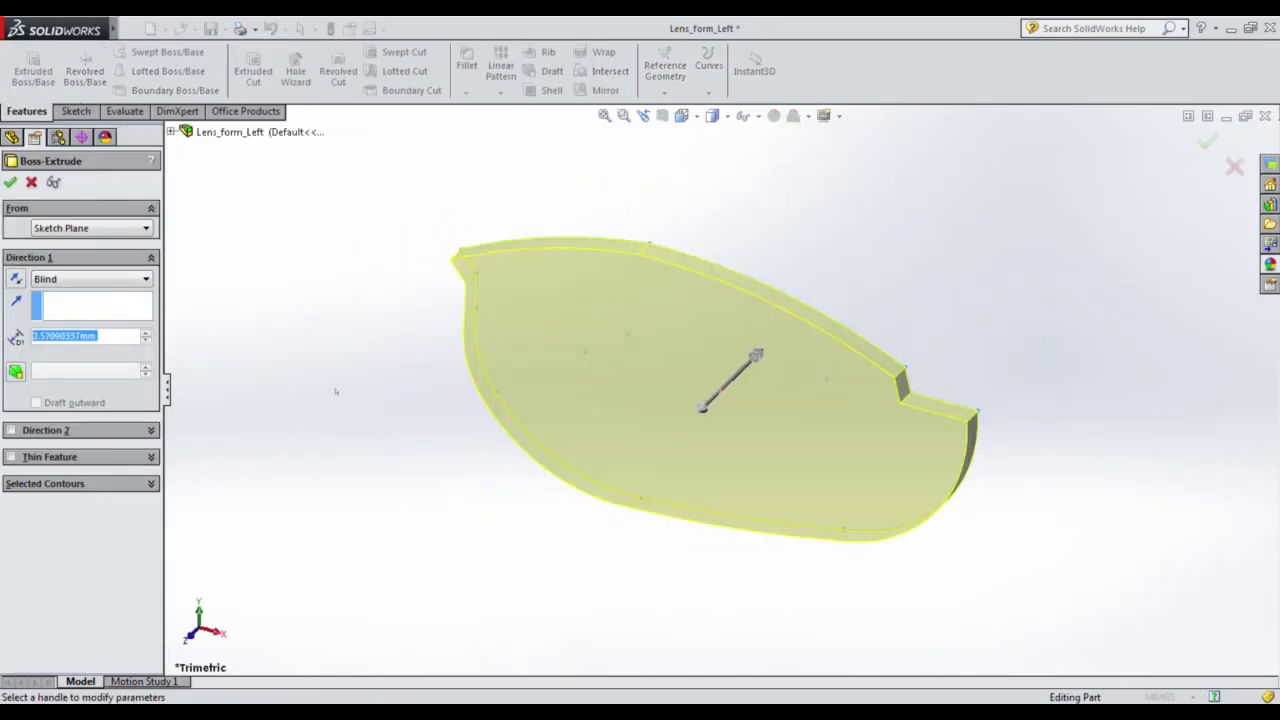
{"action": "type", "text": "1.27"}
{"action": "key", "text": "Return"}
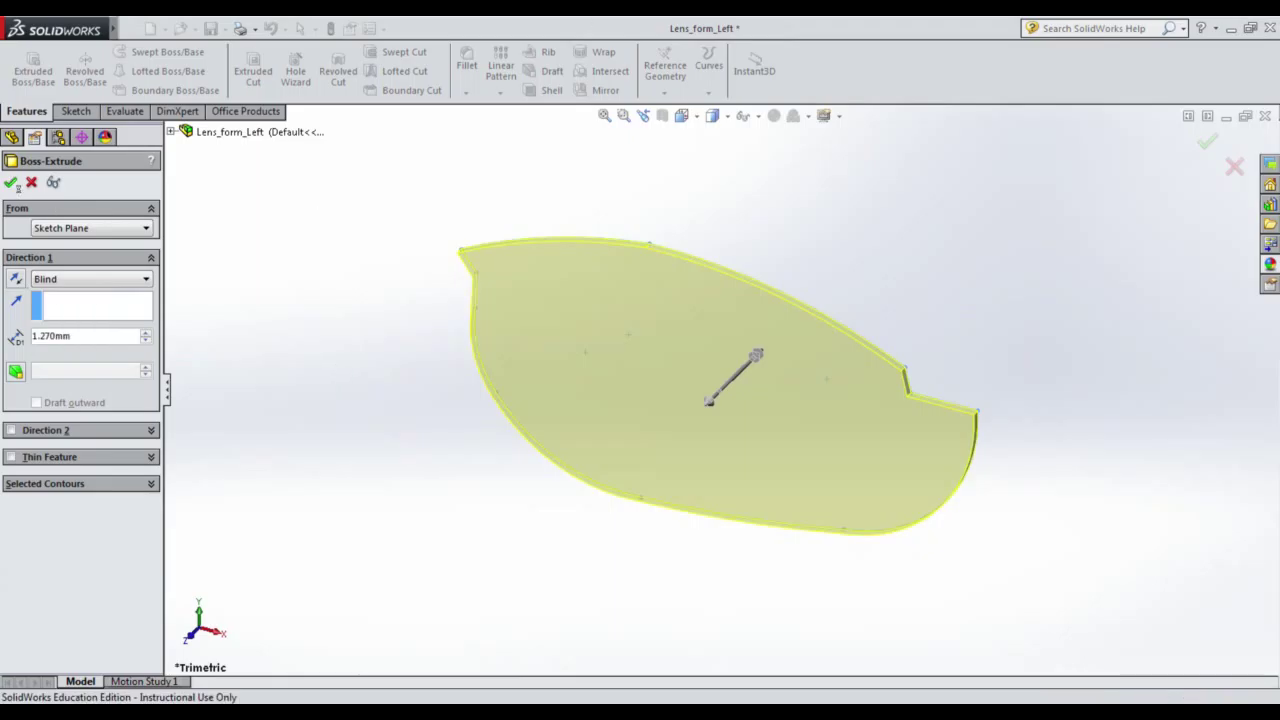
{"action": "key", "text": "Return"}
Switch to the Front view and start a Save As named Lens_form_flipside.
{"action": "middle_click_drag", "start_coordinate": [700, 400], "coordinate": [790, 340]}
{"action": "key", "text": "ctrl+2"}
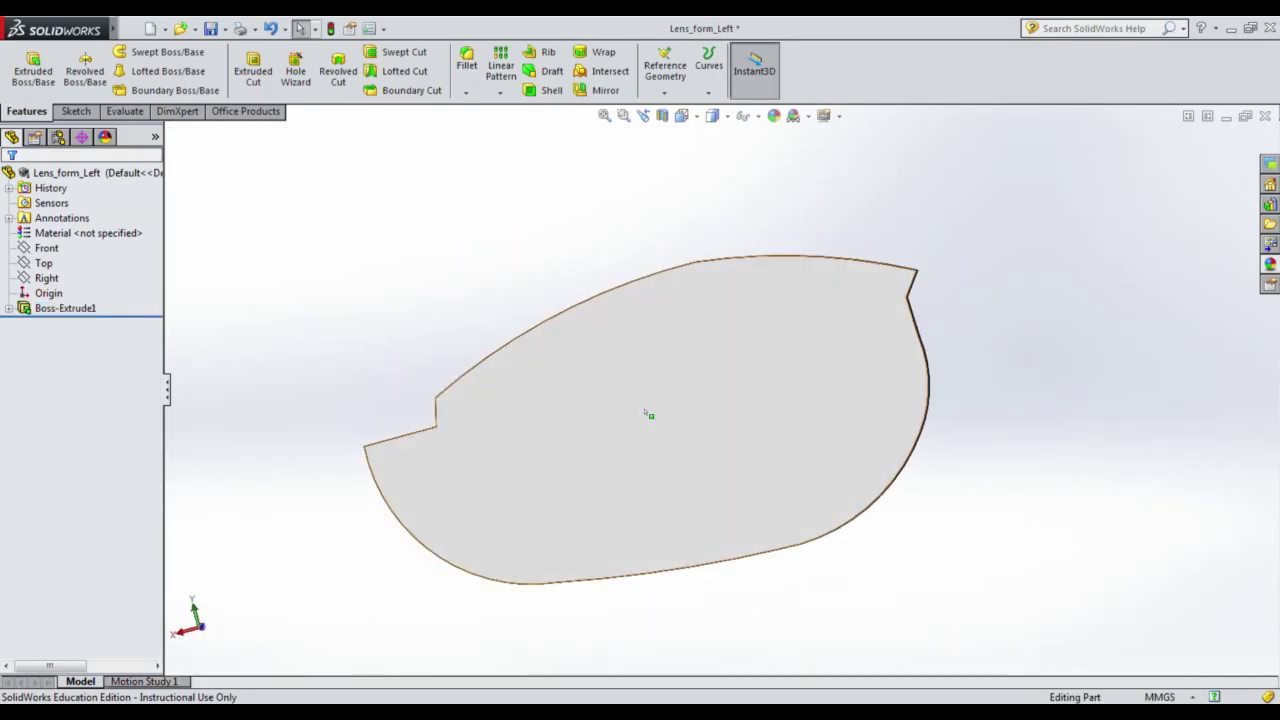
{"action": "key", "text": "ctrl+1"}
{"action": "key", "text": "ctrl+shift+s"}
{"action": "type", "text": "Lens_form_flipside"}
Save the copy as Lens_form_flipside, then export it as an STL file.
{"action": "left_click", "coordinate": [862, 520]}
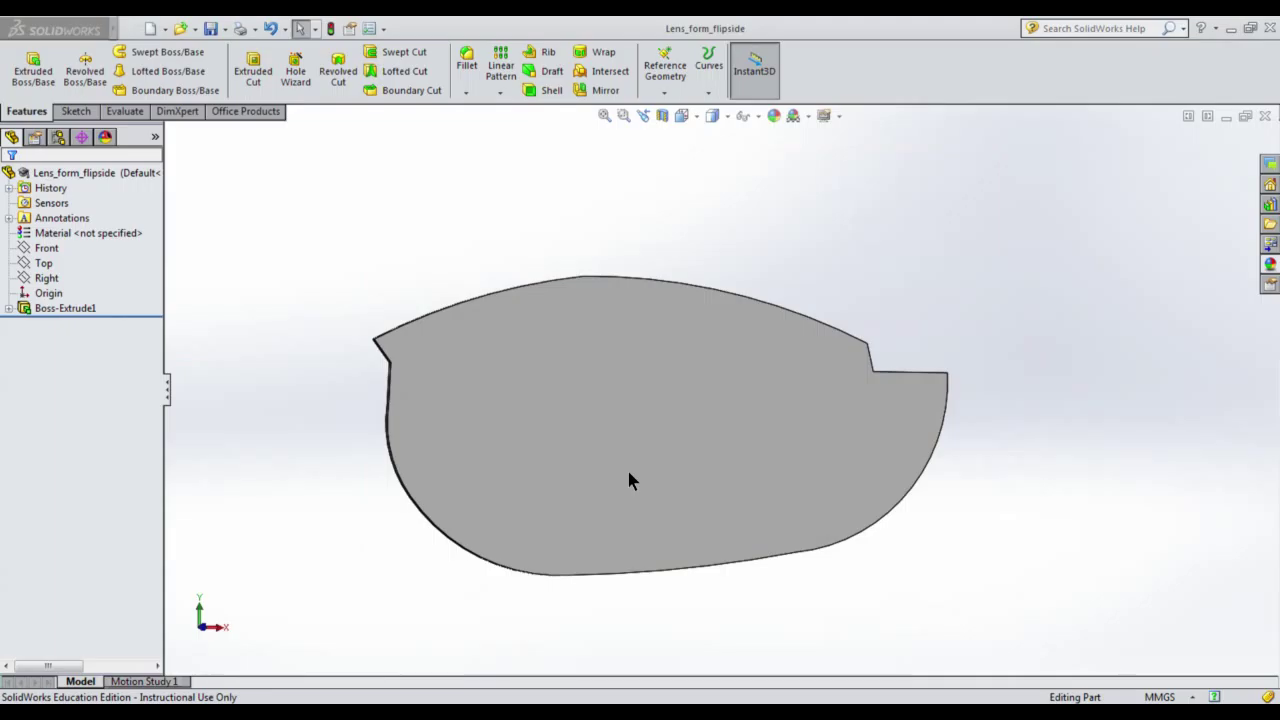
{"action": "left_click", "coordinate": [223, 28]}
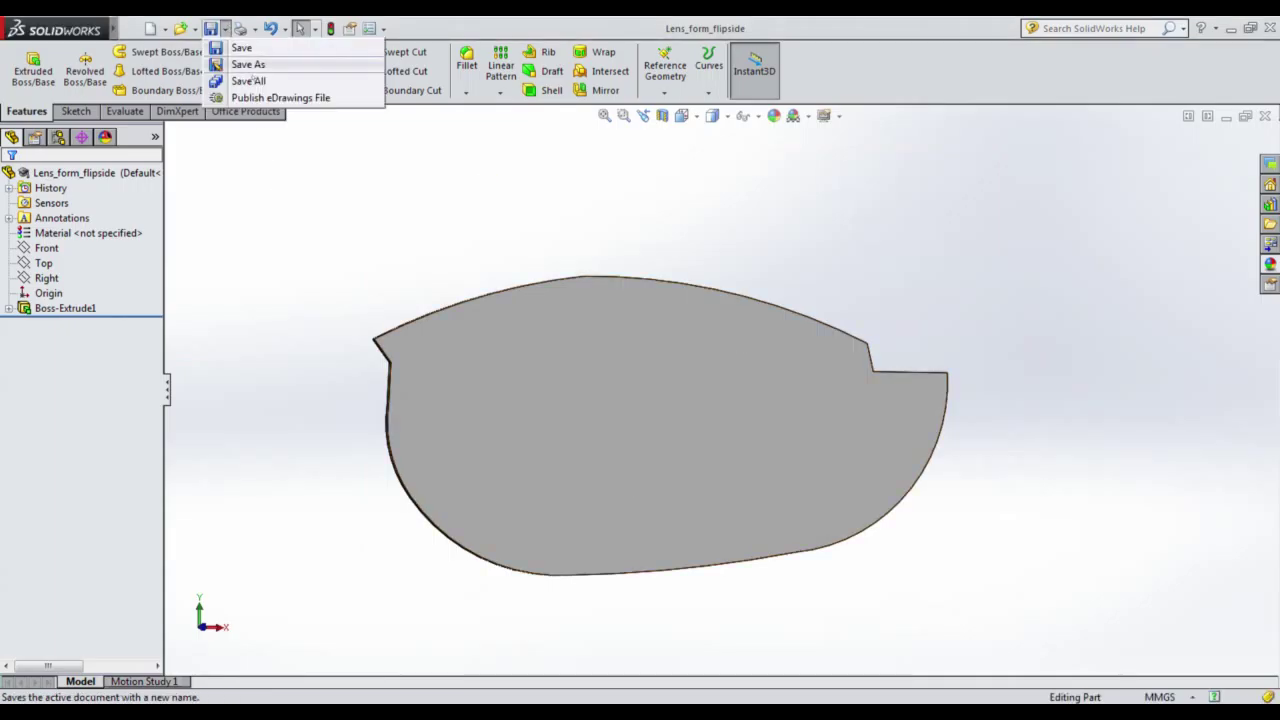
{"action": "left_click", "coordinate": [245, 62]}
{"action": "left_click", "coordinate": [543, 414]}
{"action": "left_click", "coordinate": [540, 265]}
{"action": "left_click", "coordinate": [851, 551]}
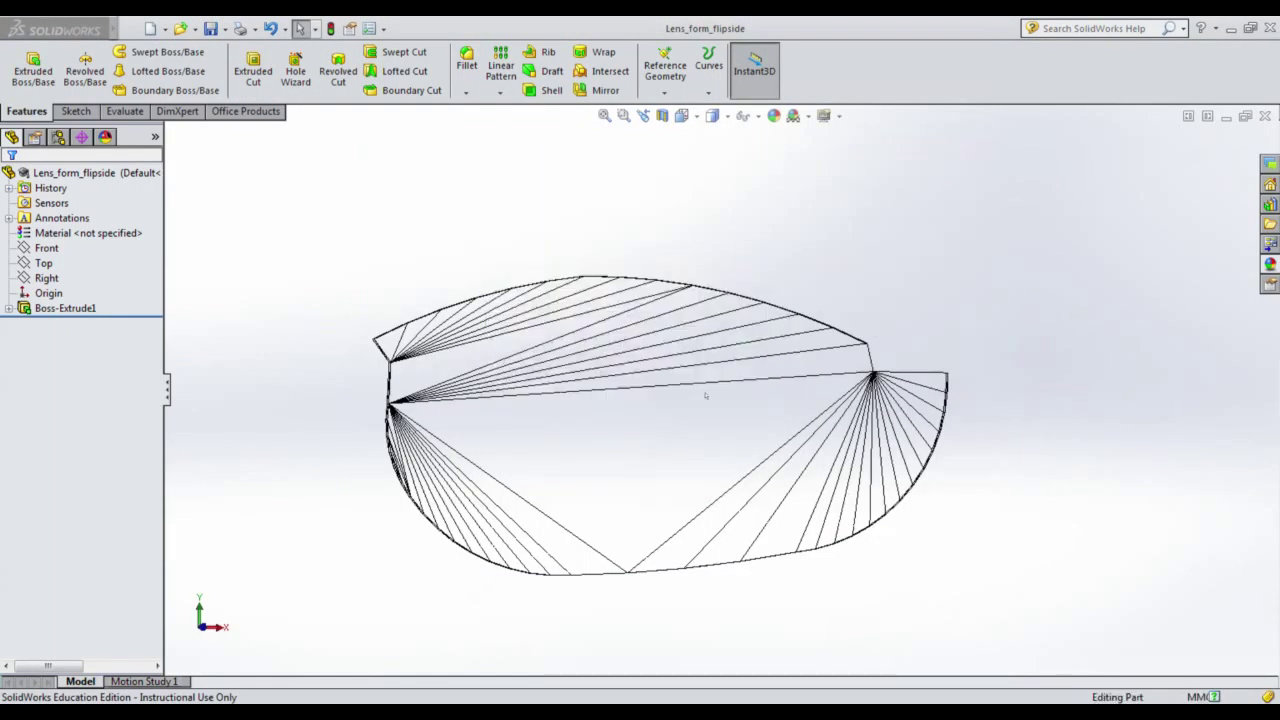